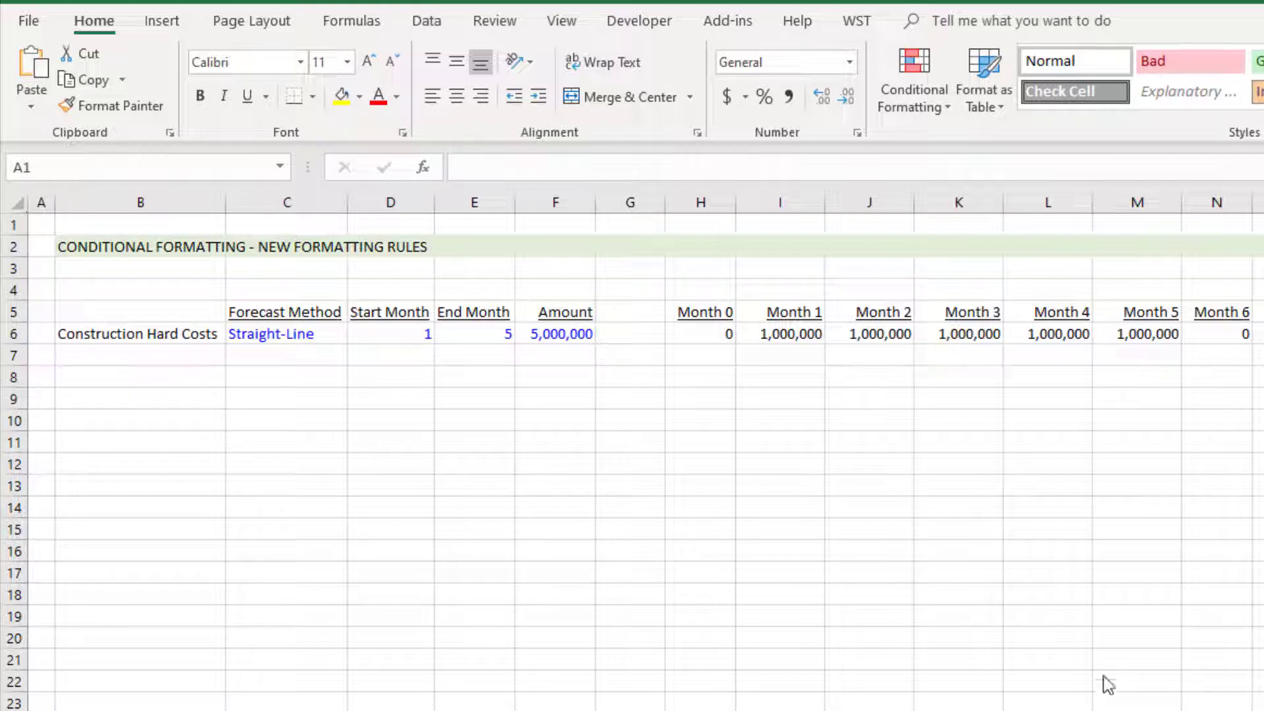
Review the Construction Hard Costs row's Forecast Method, Start Month, End Month and Amount values.
{"action": "left_click", "coordinate": [98, 332]}
{"action": "left_click", "coordinate": [14, 333]}
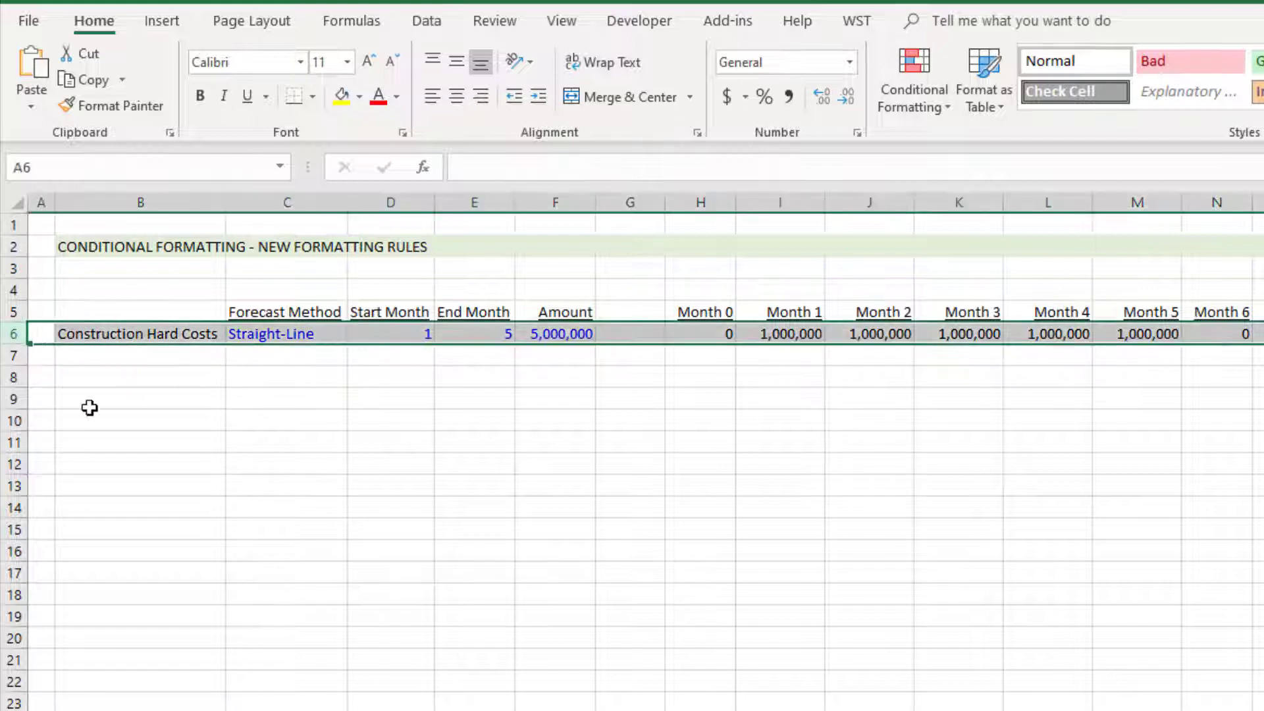
{"action": "left_click", "coordinate": [285, 312]}
{"action": "left_click", "coordinate": [321, 336]}
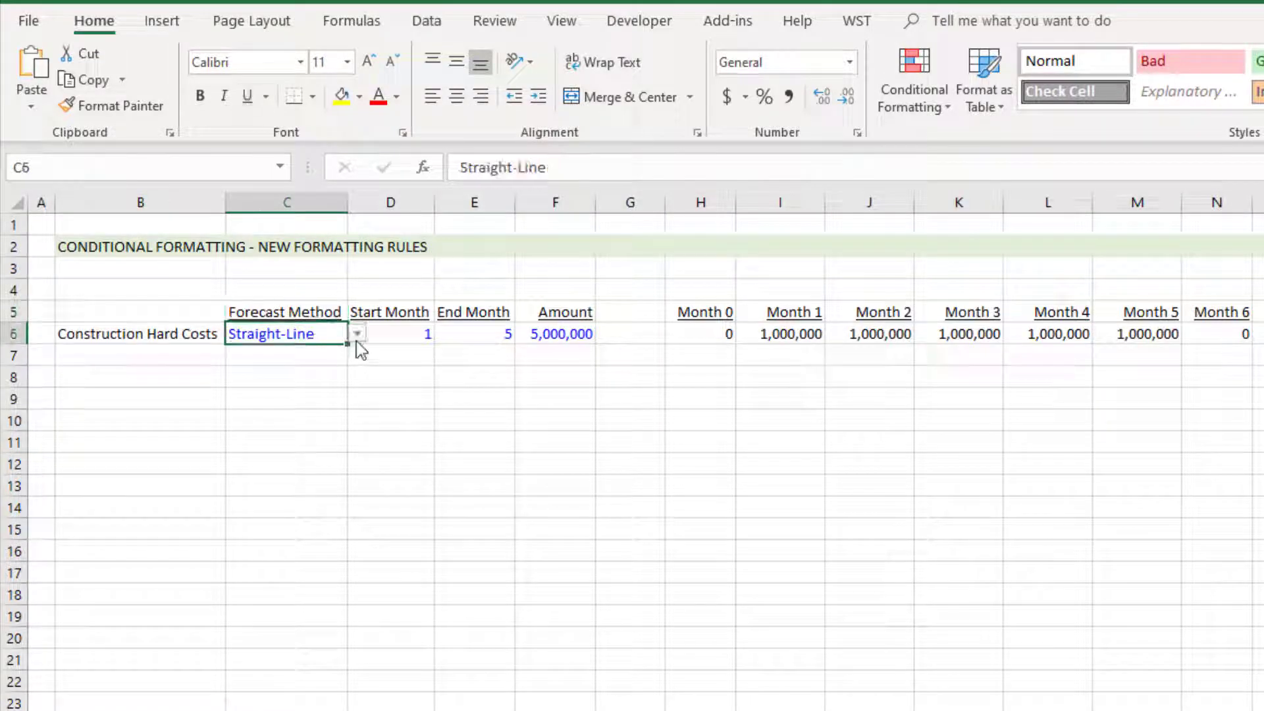
{"action": "left_click", "coordinate": [358, 336]}
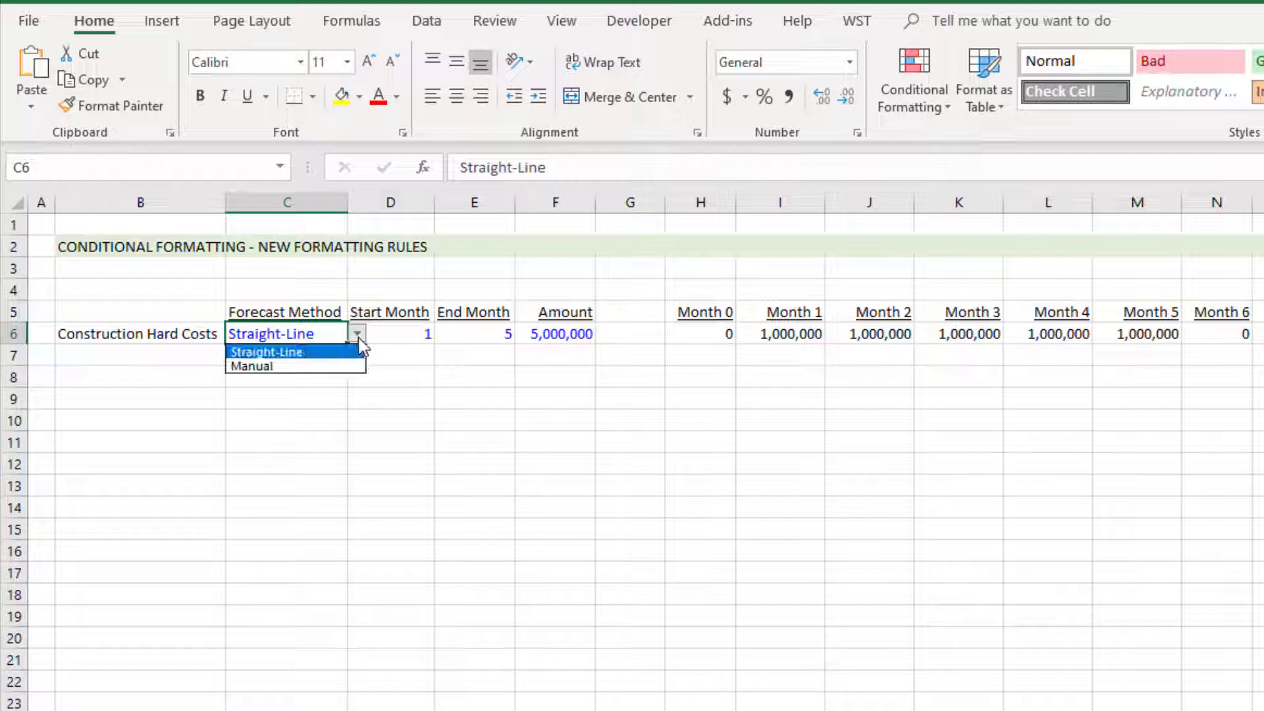
{"action": "left_click", "coordinate": [358, 336]}
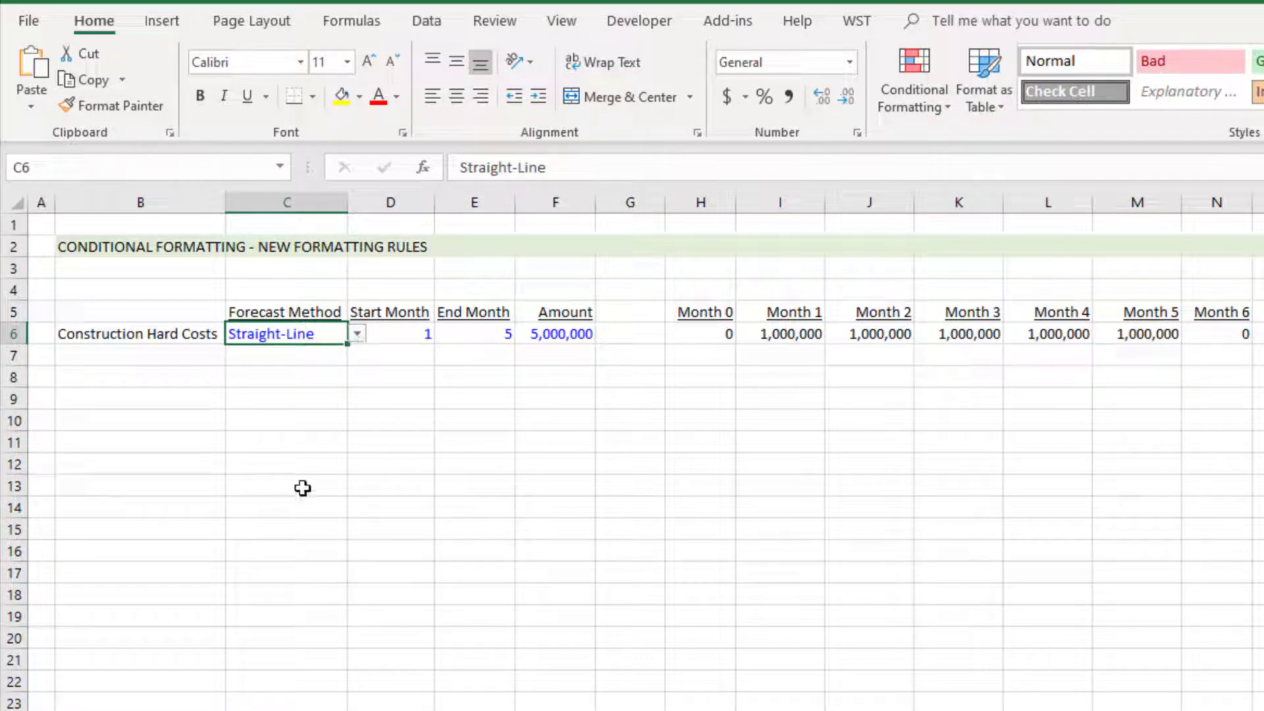
{"action": "key", "text": "Right"}
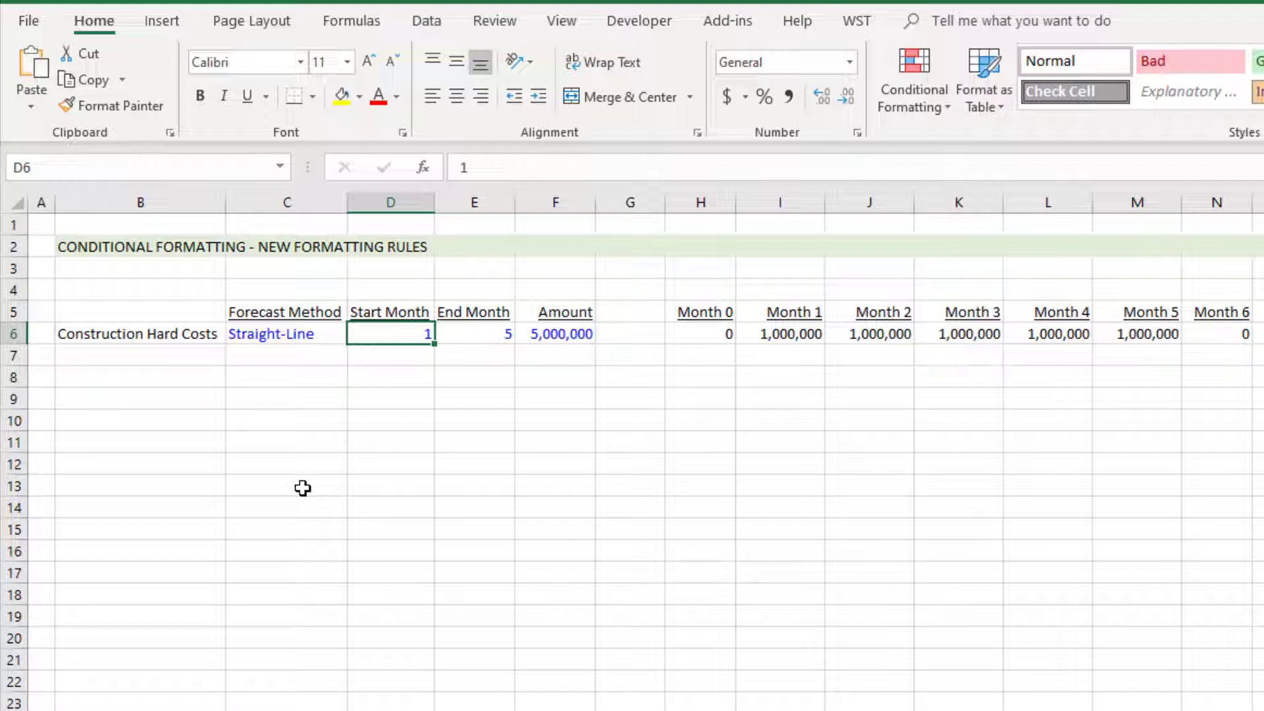
{"action": "key", "text": "Right"}
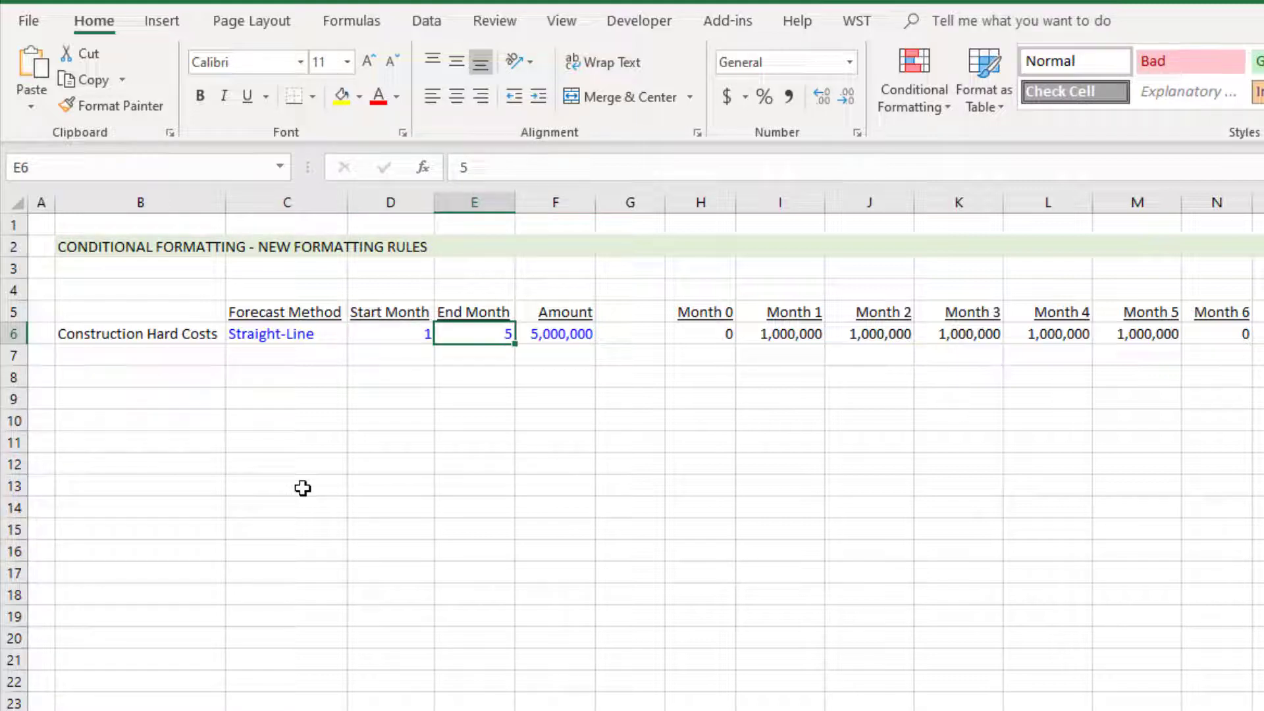
{"action": "key", "text": "Right"}
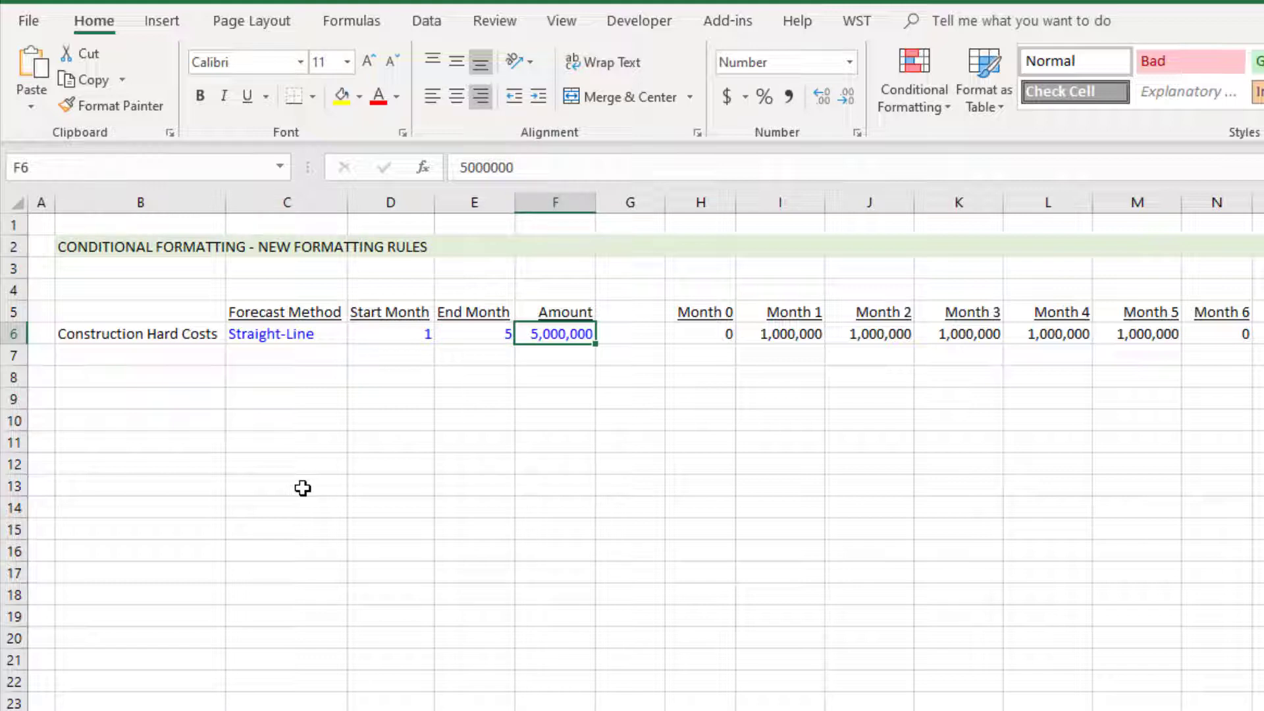
{"action": "key", "text": "Left"}
{"action": "key", "text": "Left"}
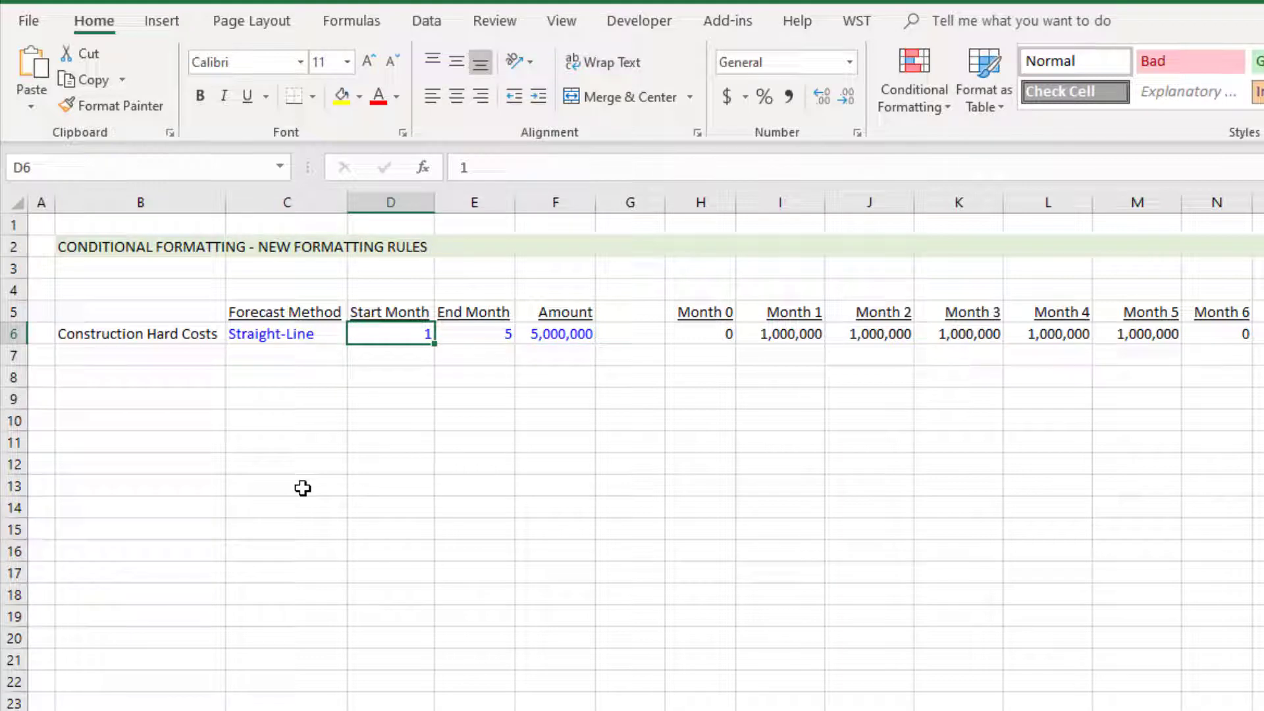
Try a Start Month of 2 in D6 and check the recalculated monthly amounts.
{"action": "type", "text": "2"}
{"action": "key", "text": "Return"}
{"action": "key", "text": "Up"}
{"action": "key", "text": "Right"}
{"action": "key", "text": "Right"}
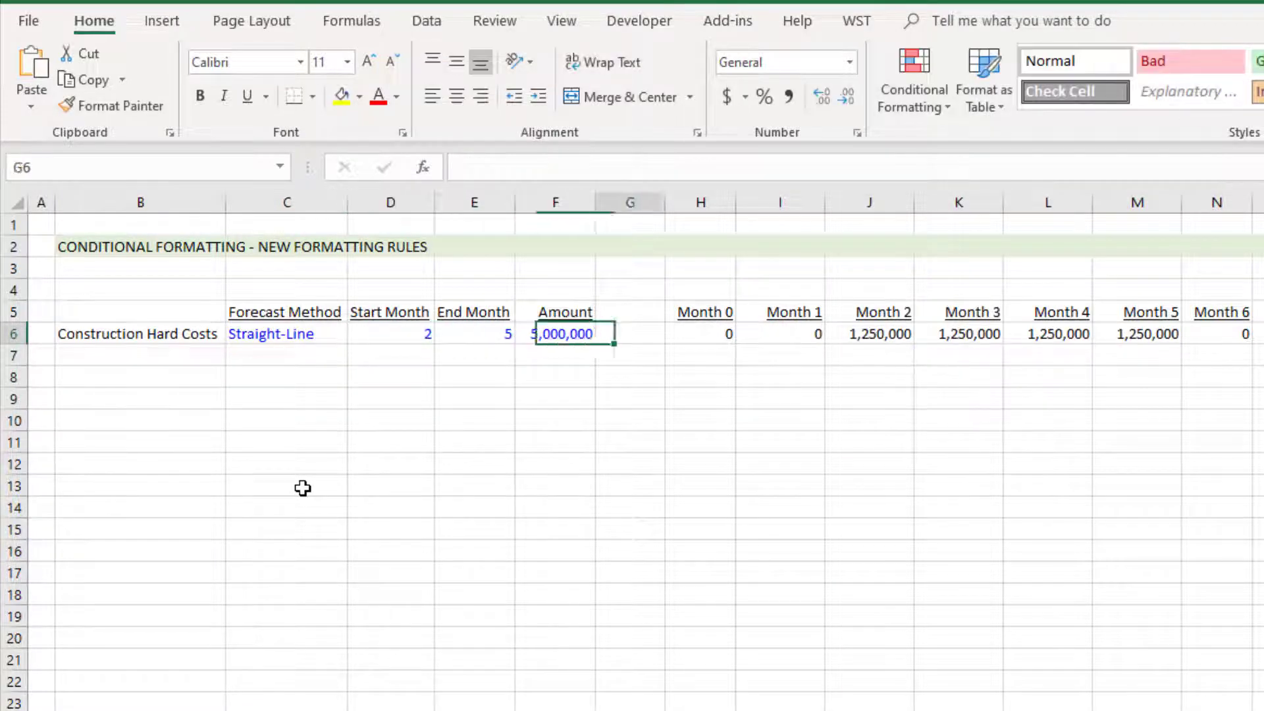
{"action": "key", "text": "Right"}
{"action": "key", "text": "Right"}
{"action": "key", "text": "Right"}
{"action": "key", "text": "Right"}
{"action": "key", "text": "shift+Right"}
{"action": "key", "text": "shift+Right"}
{"action": "key", "text": "shift+Right"}
{"action": "key", "text": "Left"}
{"action": "key", "text": "Left"}
{"action": "key", "text": "Left"}
{"action": "key", "text": "Left"}
{"action": "key", "text": "Left"}
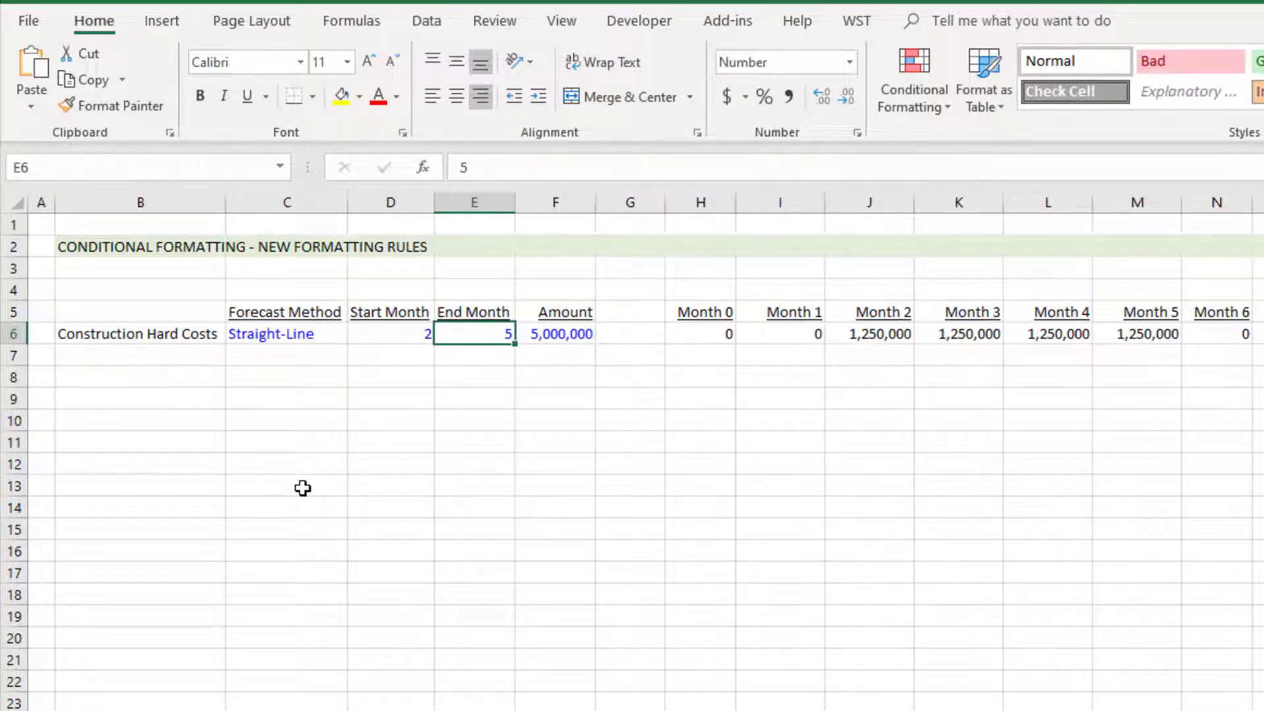
Try a Start Month of 3, then reset Start Month back to 1.
{"action": "key", "text": "Left"}
{"action": "type", "text": "3"}
{"action": "key", "text": "Return"}
{"action": "key", "text": "Up"}
{"action": "key", "text": "Right"}
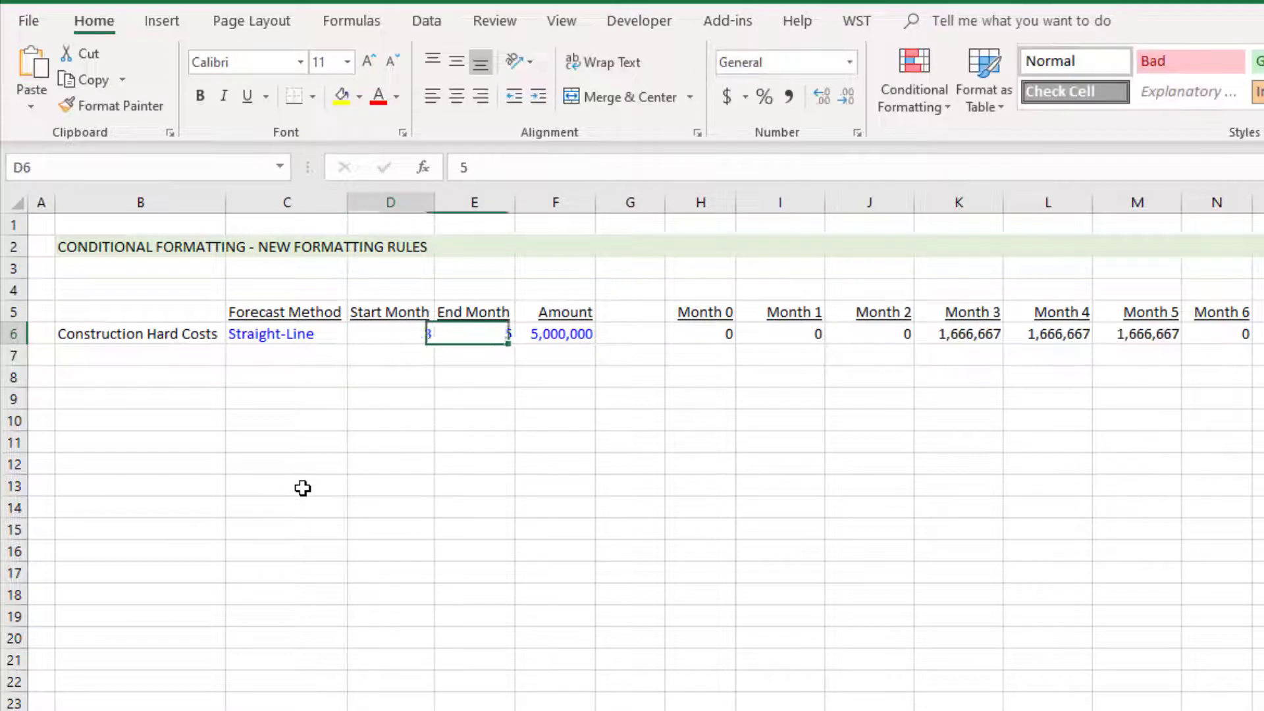
{"action": "key", "text": "Left"}
{"action": "type", "text": "1"}
{"action": "key", "text": "Return"}
{"action": "key", "text": "Up"}
{"action": "key", "text": "Right"}
{"action": "key", "text": "Right"}
{"action": "key", "text": "Left"}
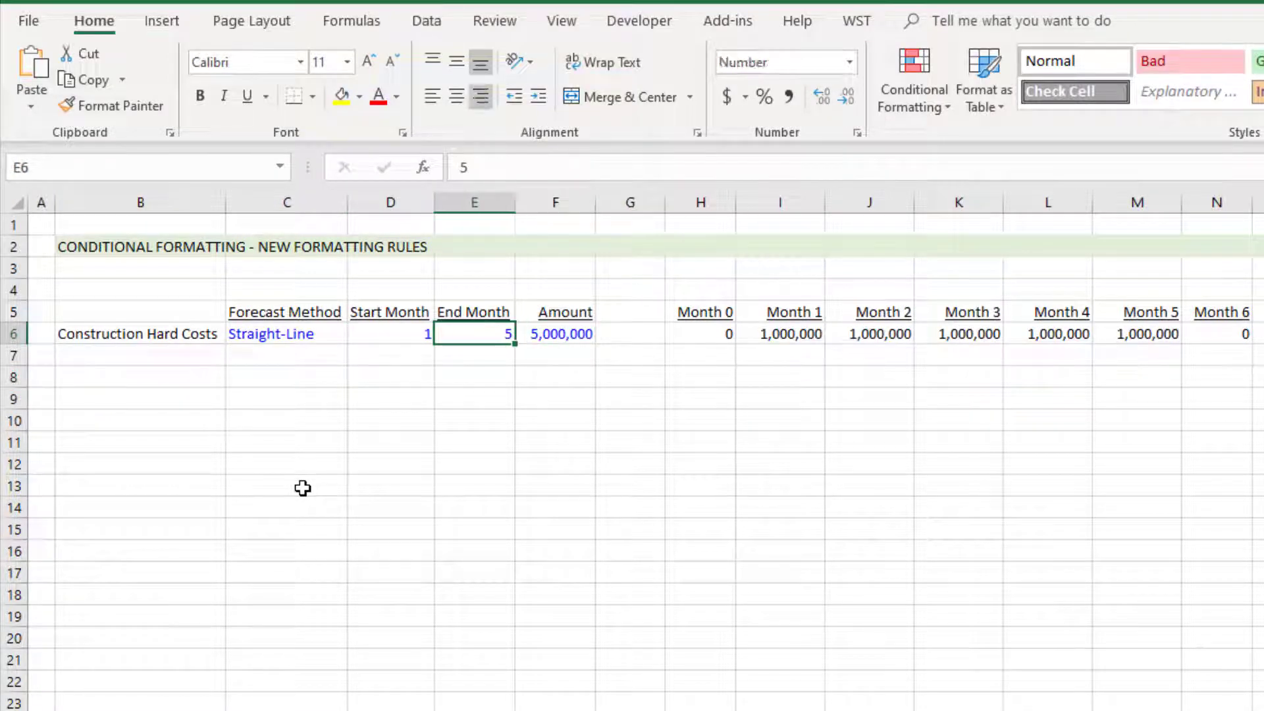
{"action": "key", "text": "Left"}
{"action": "key", "text": "Left"}
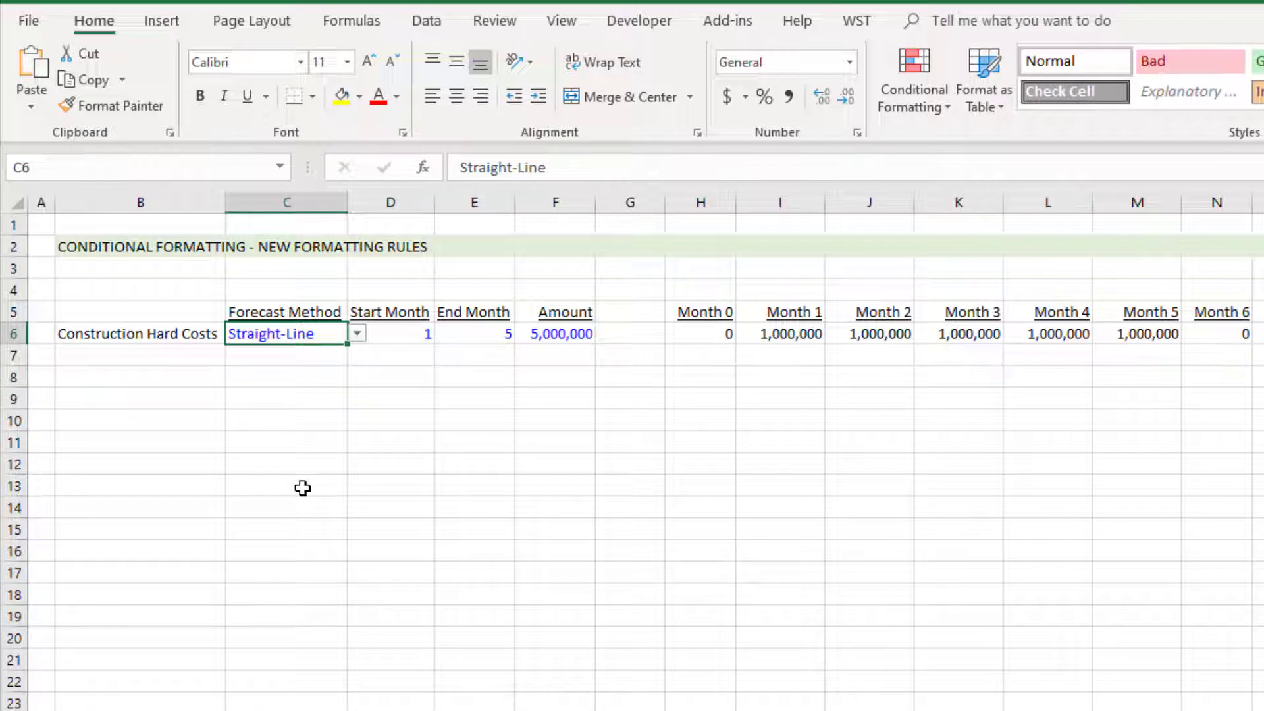
Change the C6 Forecast Method to Manual and move into the monthly cells.
{"action": "key", "text": "alt+Down"}
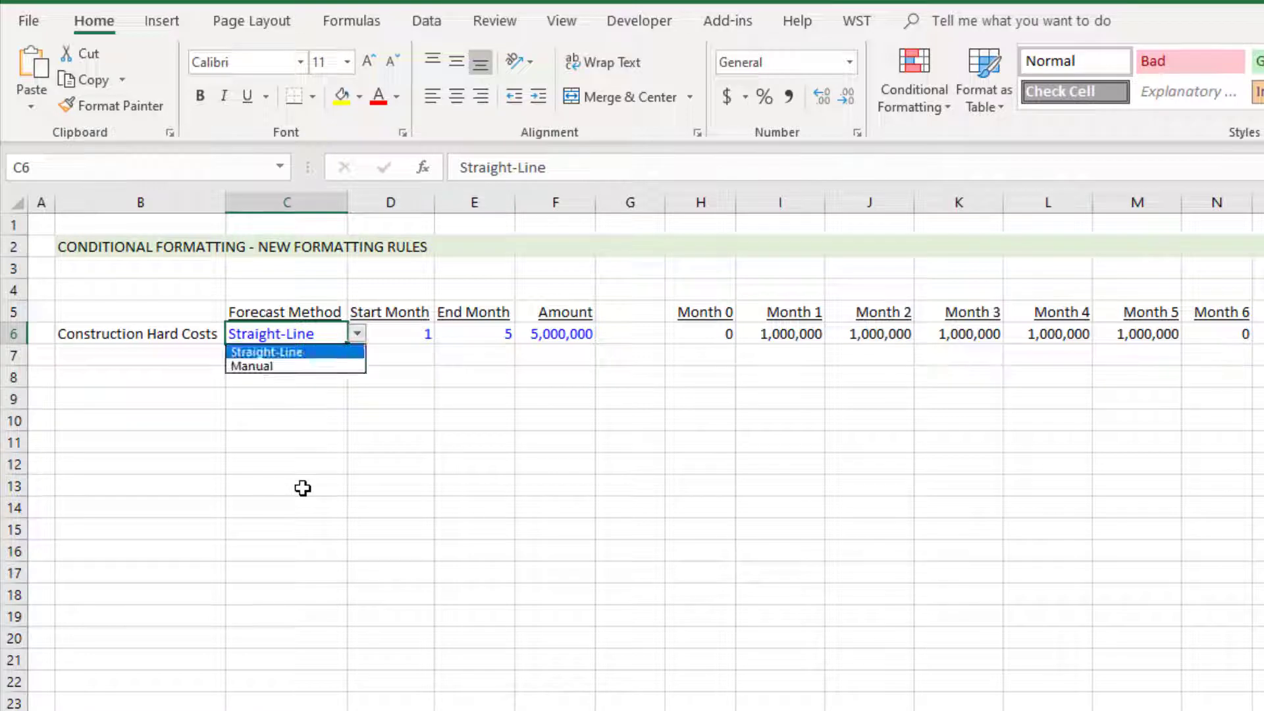
{"action": "key", "text": "Down"}
{"action": "key", "text": "Return"}
{"action": "key", "text": "Up"}
{"action": "key", "text": "Right"}
{"action": "key", "text": "Right"}
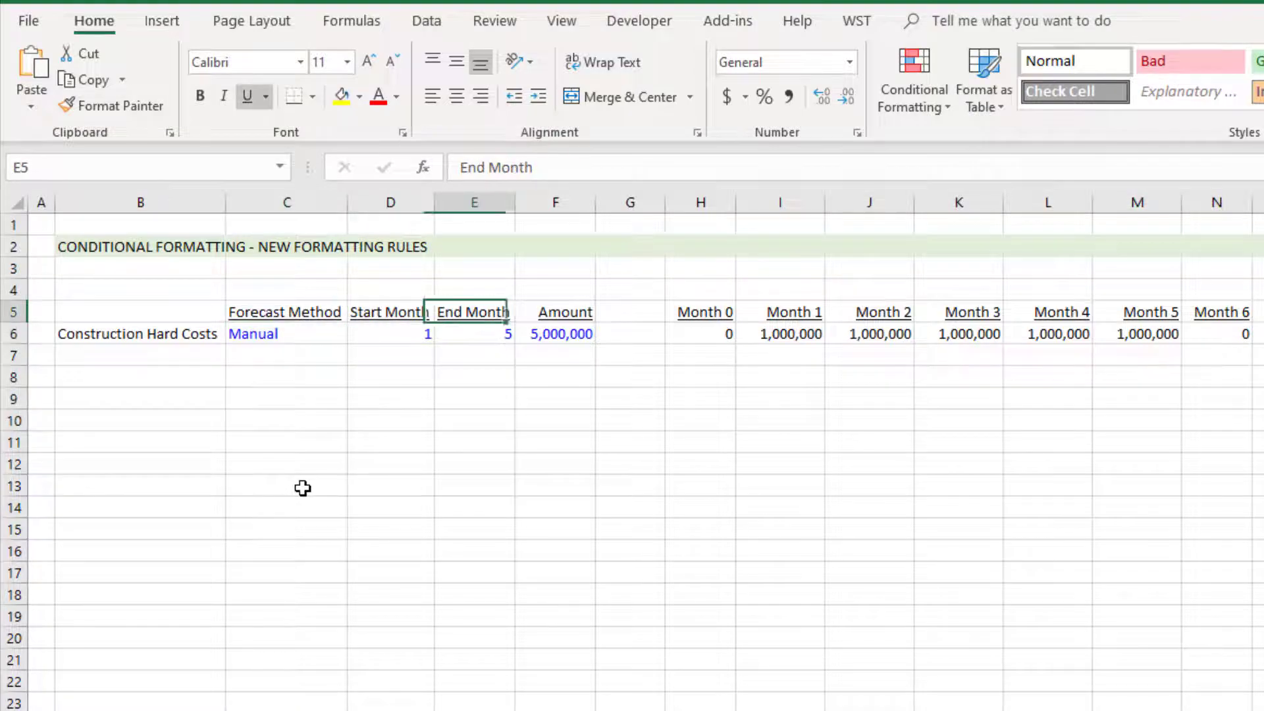
{"action": "key", "text": "Right"}
{"action": "key", "text": "Right"}
{"action": "key", "text": "Right"}
{"action": "key", "text": "Down"}
{"action": "key", "text": "shift+Right"}
{"action": "key", "text": "shift+Right"}
{"action": "key", "text": "shift+Right"}
{"action": "key", "text": "shift+Right"}
{"action": "key", "text": "shift+Right"}
{"action": "key", "text": "shift+Right"}
{"action": "key", "text": "shift+Right"}
{"action": "key", "text": "shift+Right"}
{"action": "key", "text": "shift+Right"}
{"action": "key", "text": "shift+Right"}
{"action": "key", "text": "shift+Right"}
{"action": "key", "text": "shift+Right"}
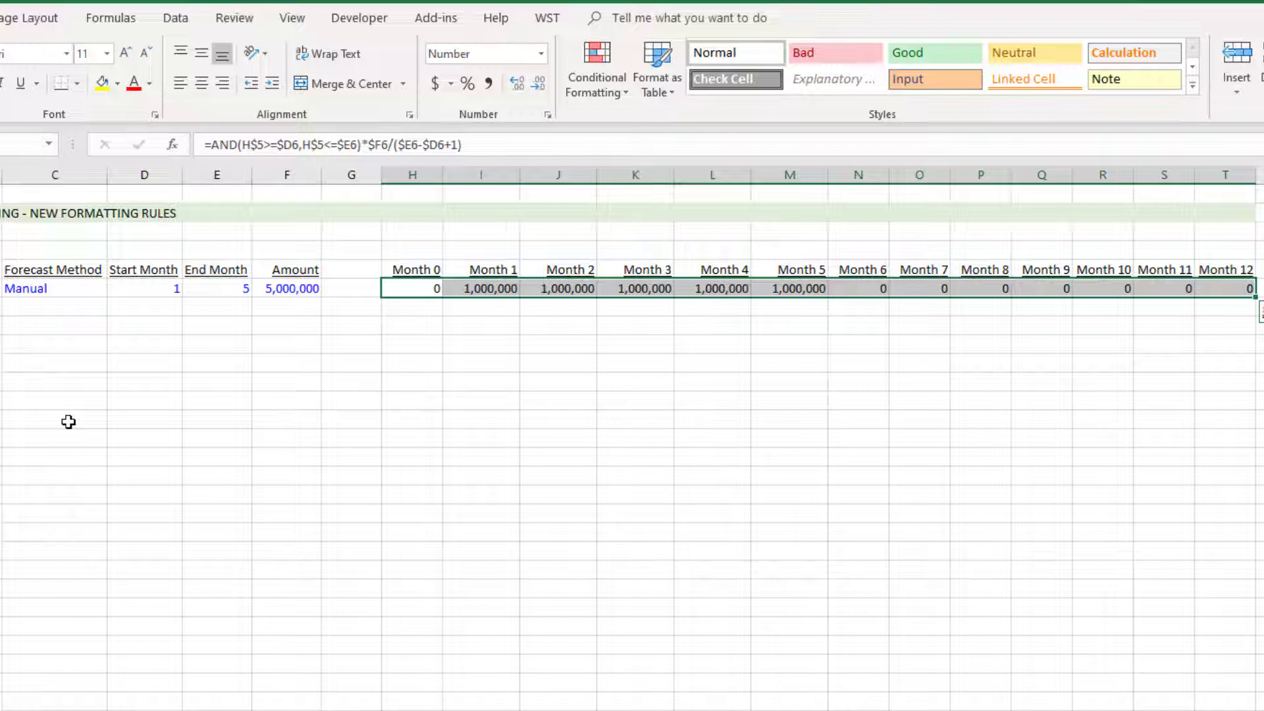
Check the Amount, Month 1 and Month 0 formulas, then select H6:T6 (Month 0 to Month 12).
{"action": "key", "text": "Left"}
{"action": "key", "text": "Left"}
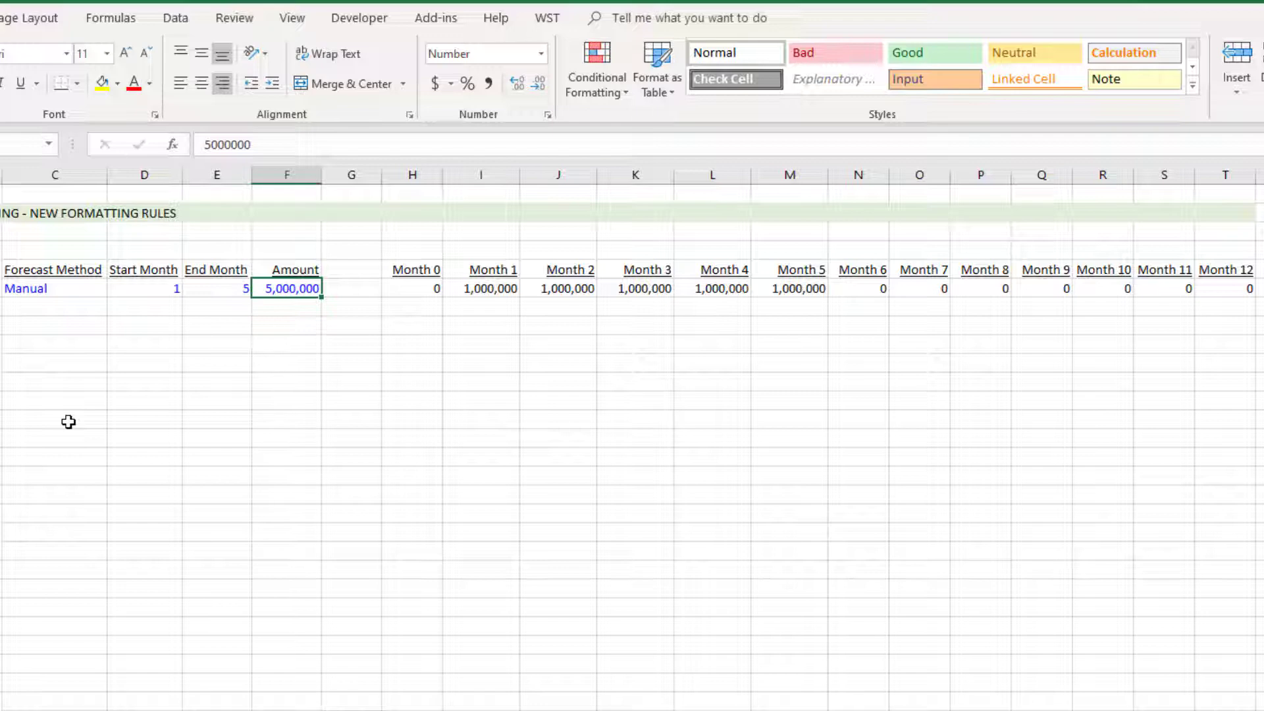
{"action": "key", "text": "Right"}
{"action": "key", "text": "Right"}
{"action": "key", "text": "Right"}
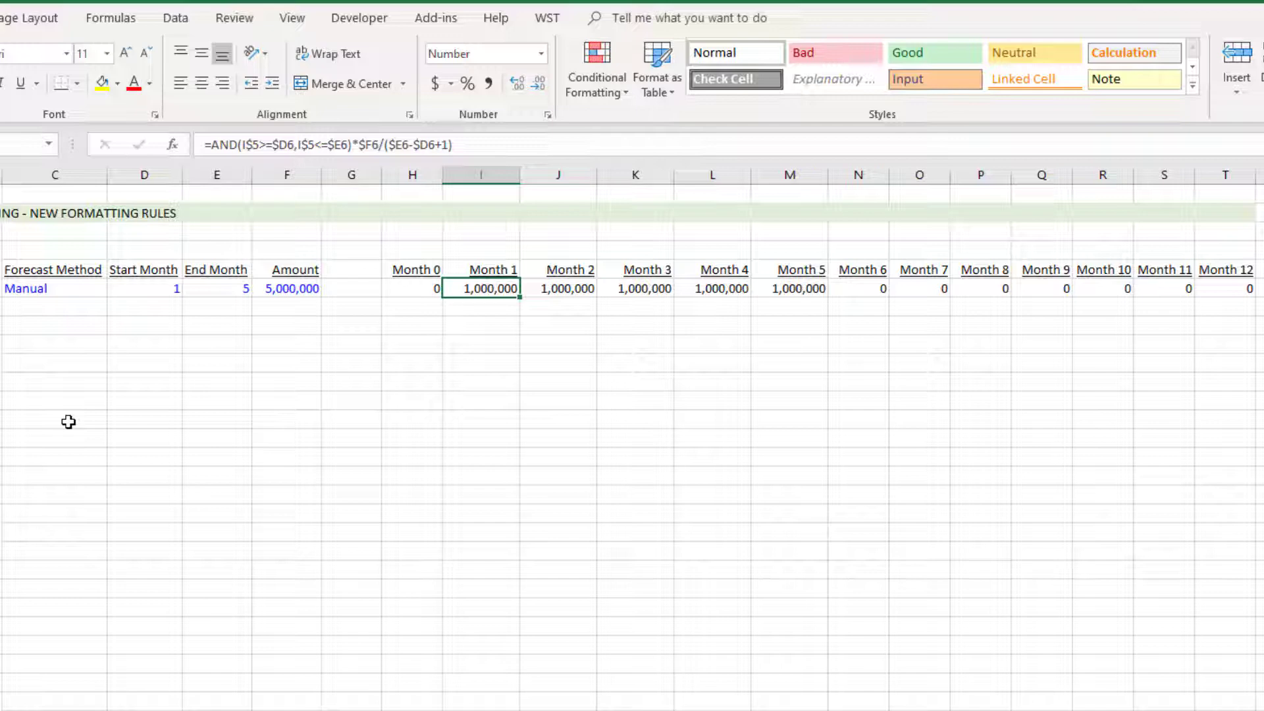
{"action": "key", "text": "Left"}
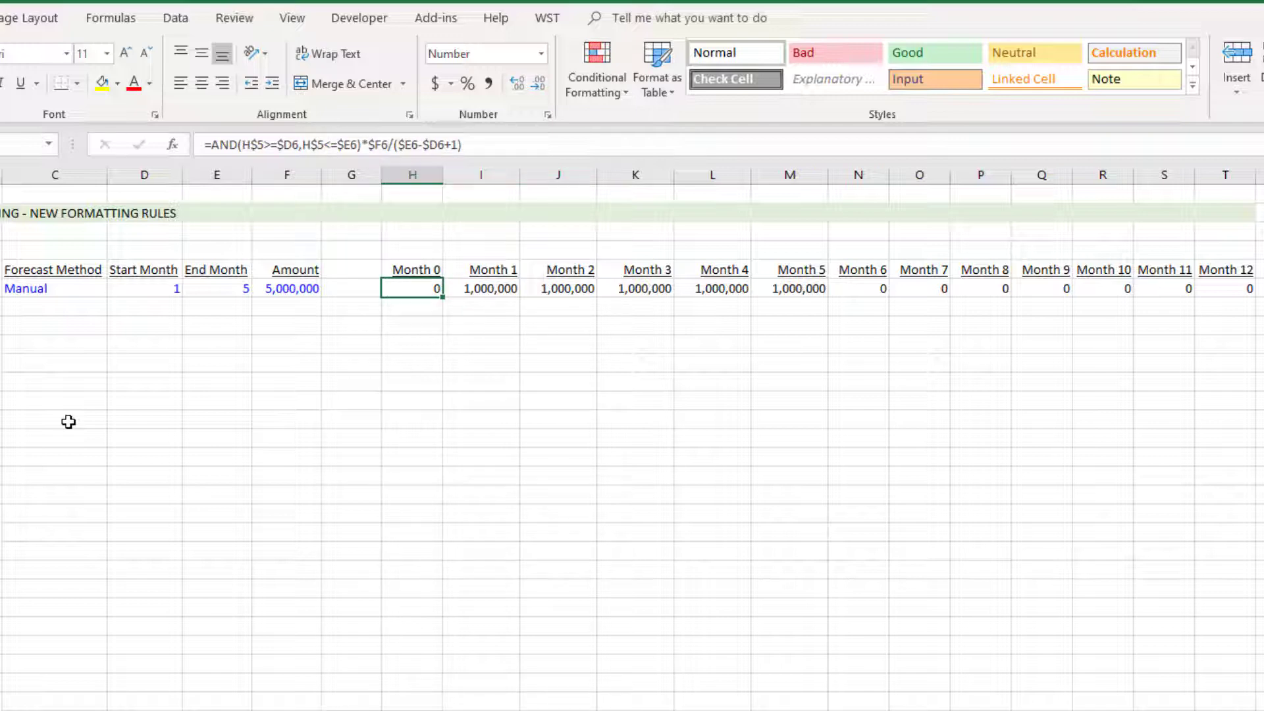
{"action": "key", "text": "ctrl+shift+Right"}
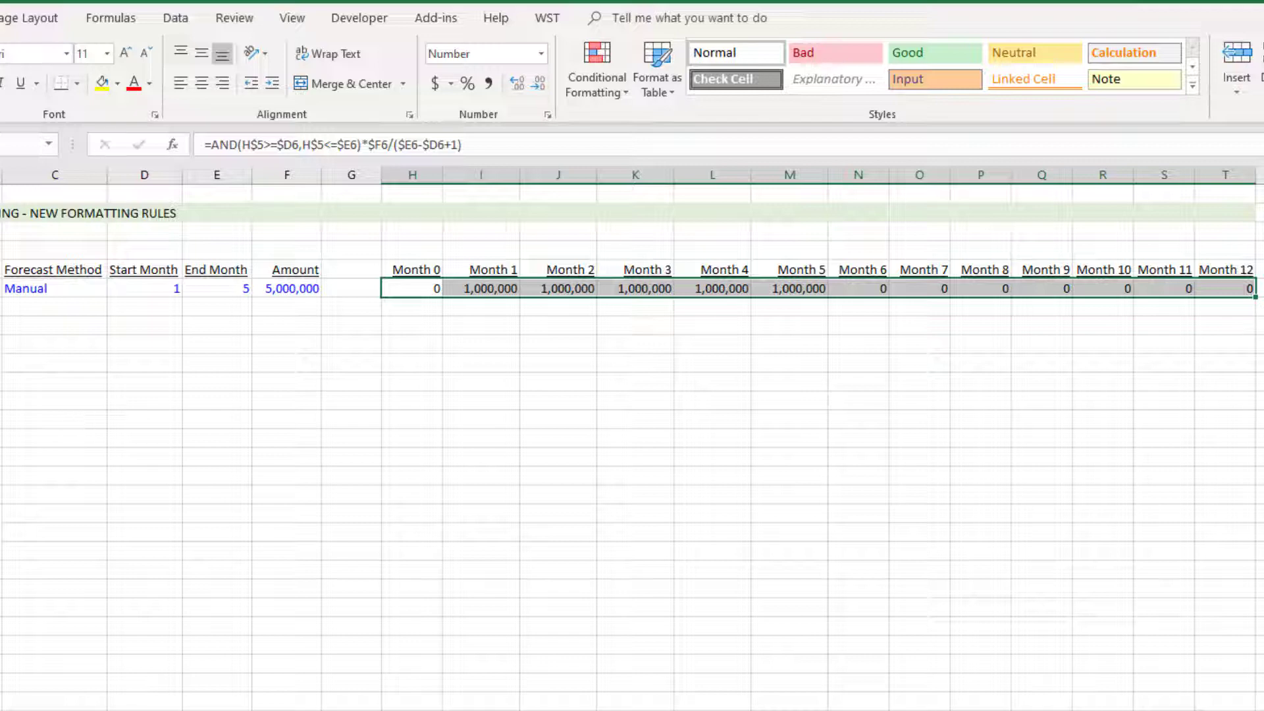
Create a new formula-based conditional formatting rule with the condition =$C$6="Manual".
{"action": "left_click", "coordinate": [596, 85]}
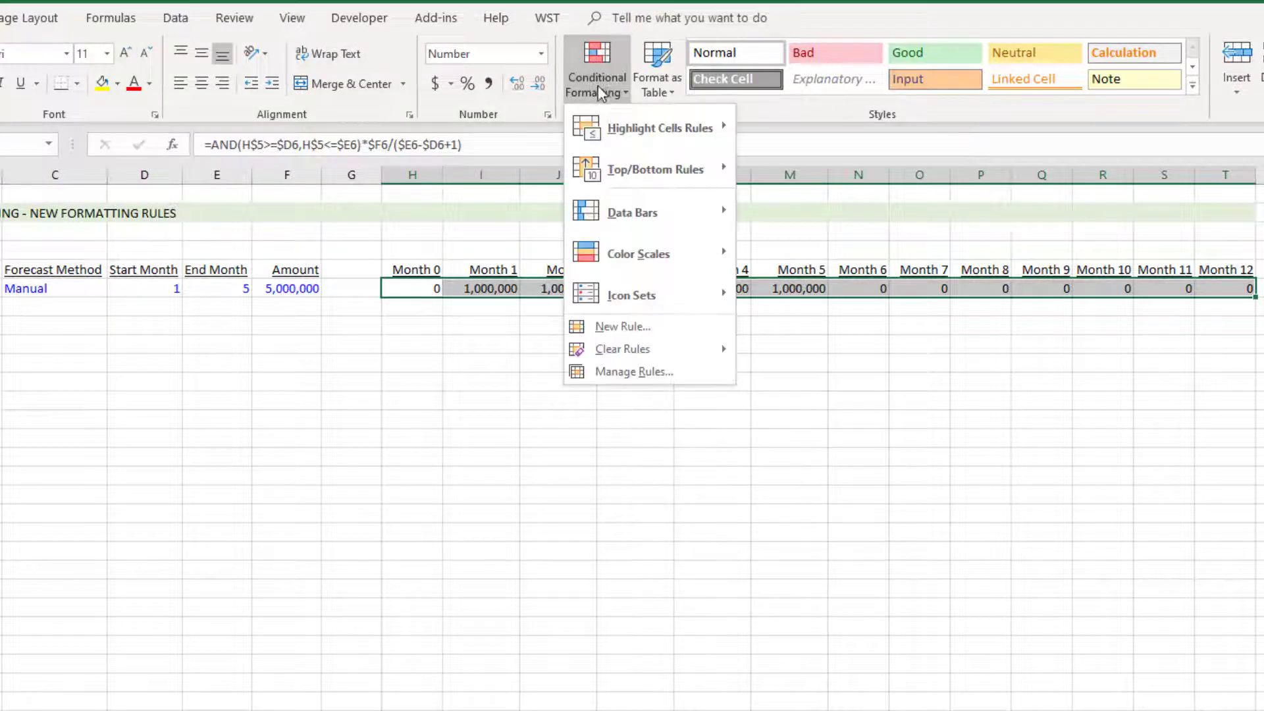
{"action": "left_click", "coordinate": [644, 328]}
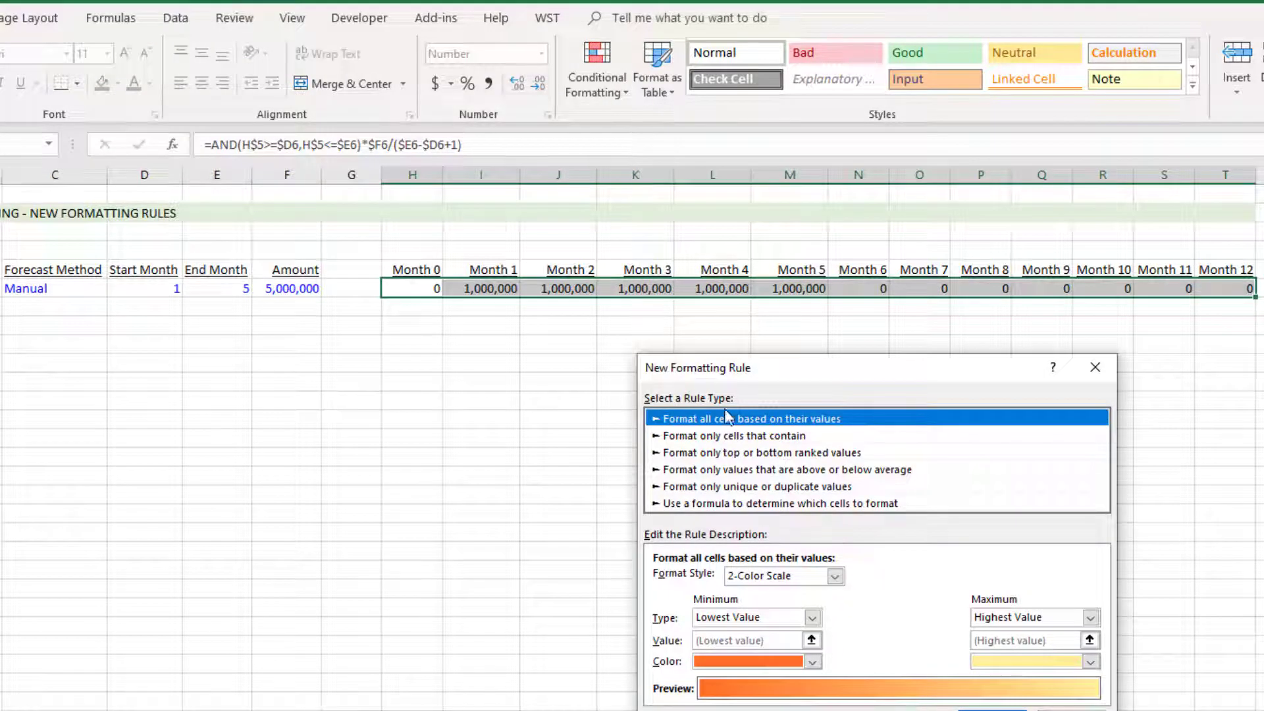
{"action": "left_click_drag", "start_coordinate": [699, 363], "coordinate": [613, 335]}
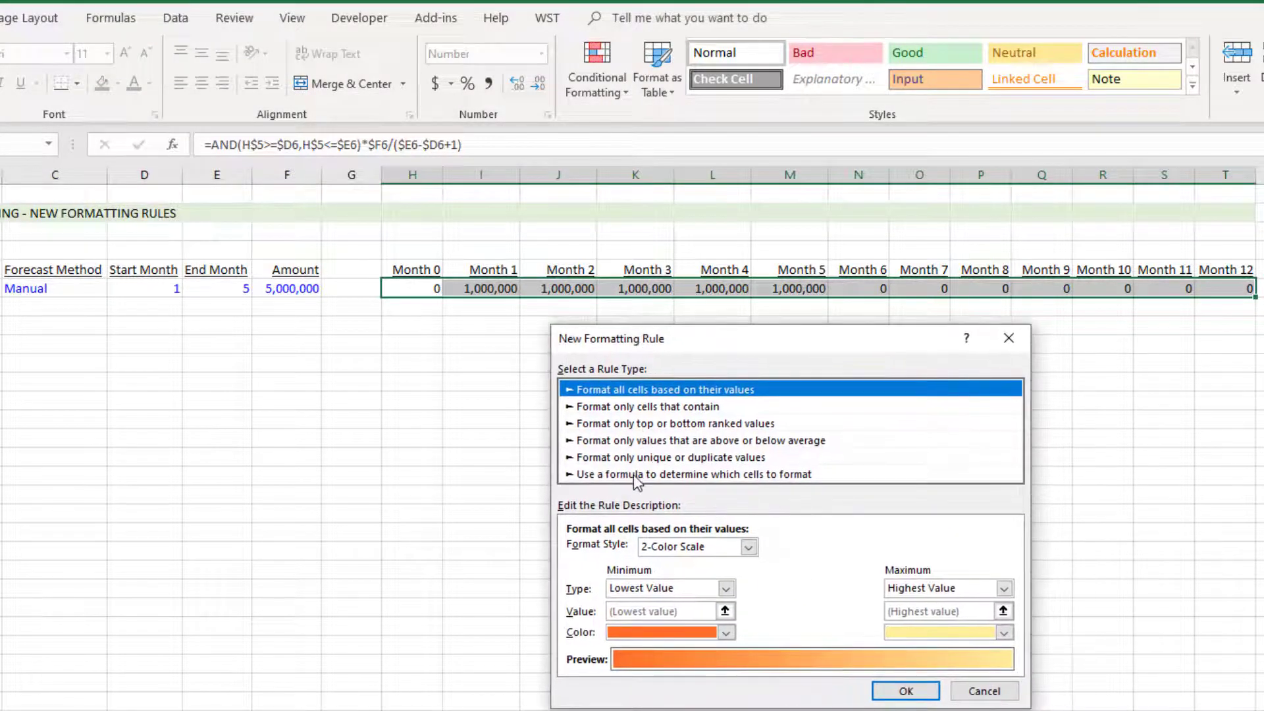
{"action": "left_click", "coordinate": [636, 475]}
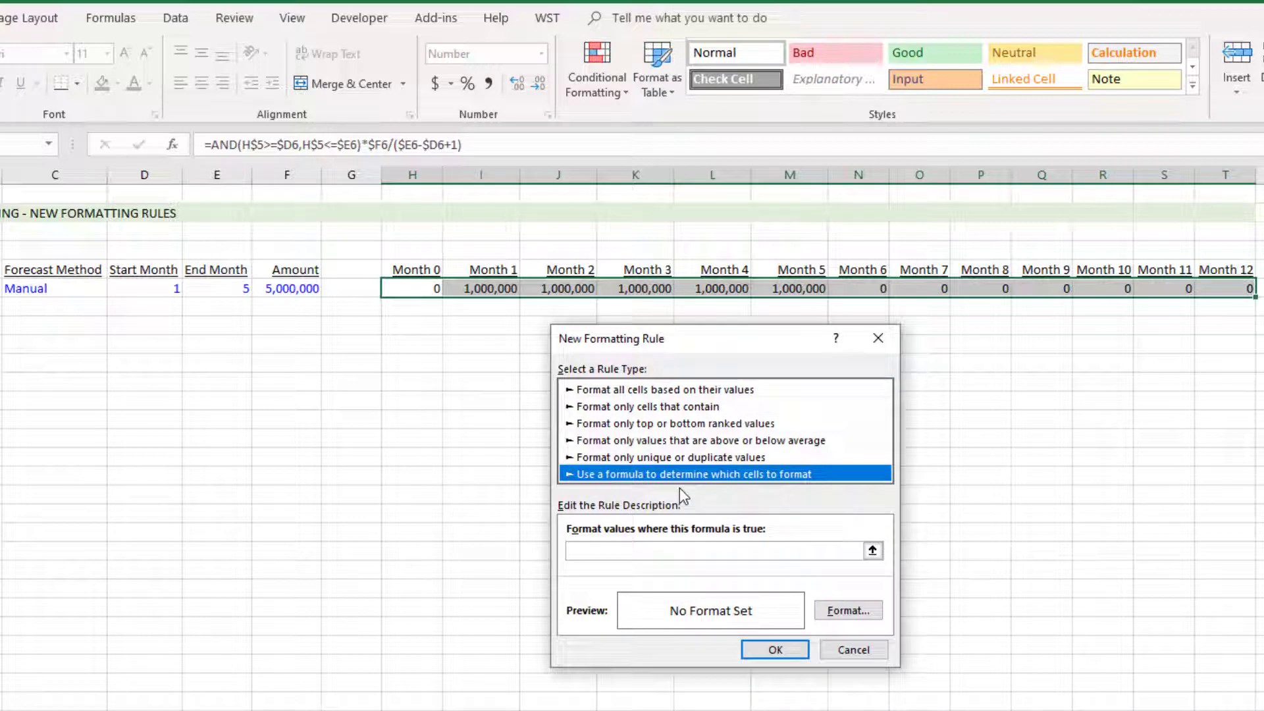
{"action": "left_click", "coordinate": [698, 547]}
{"action": "left_click", "coordinate": [873, 551]}
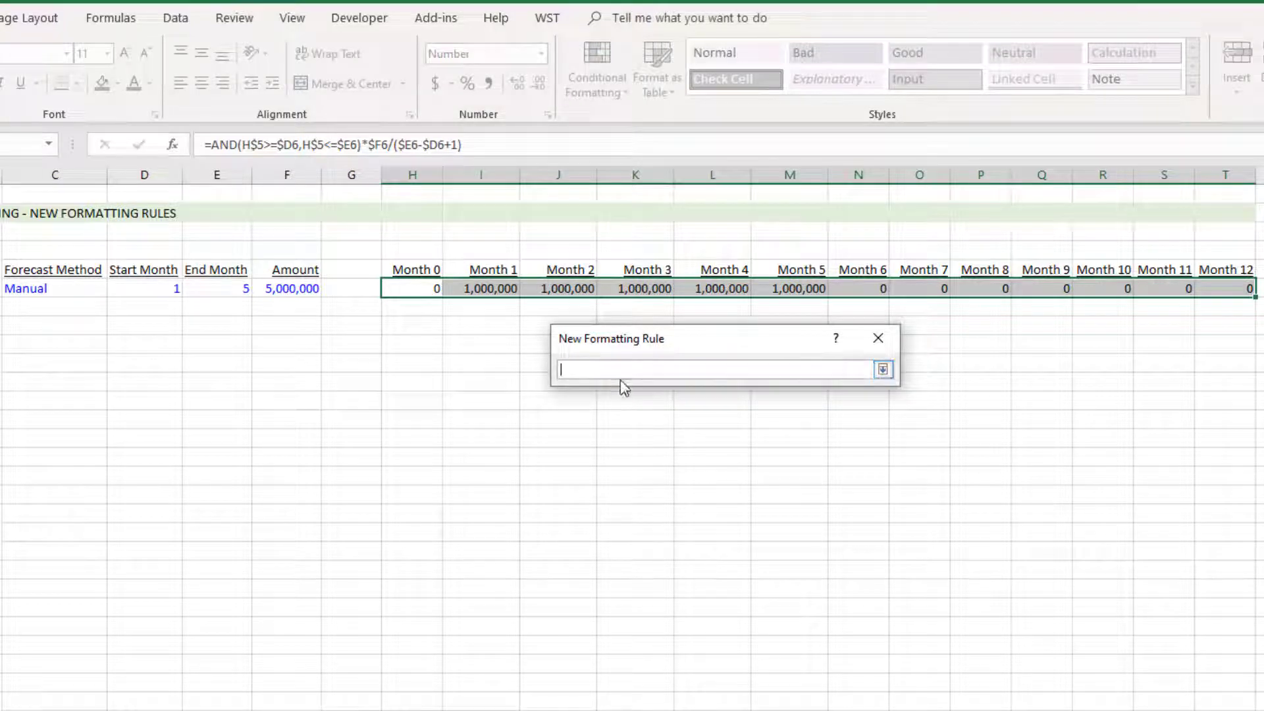
{"action": "left_click", "coordinate": [61, 290]}
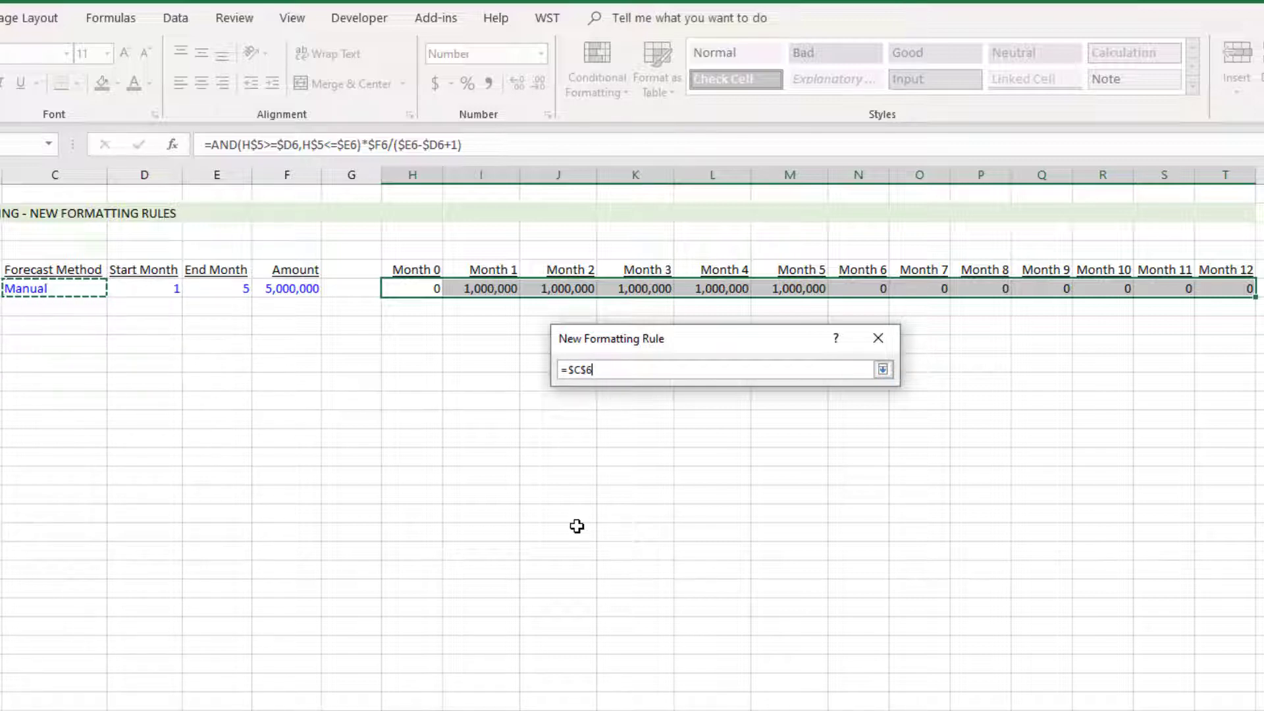
{"action": "type", "text": "=\""}
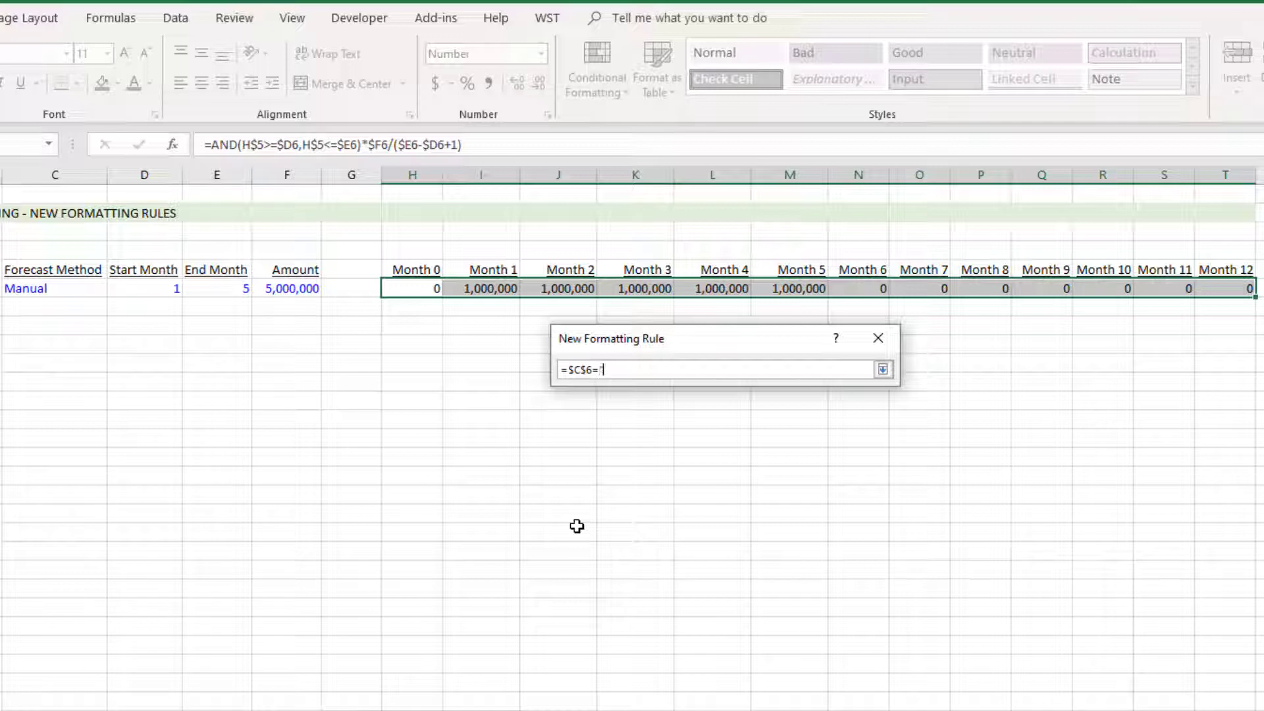
{"action": "type", "text": "Manual"}
{"action": "key", "text": "Return"}
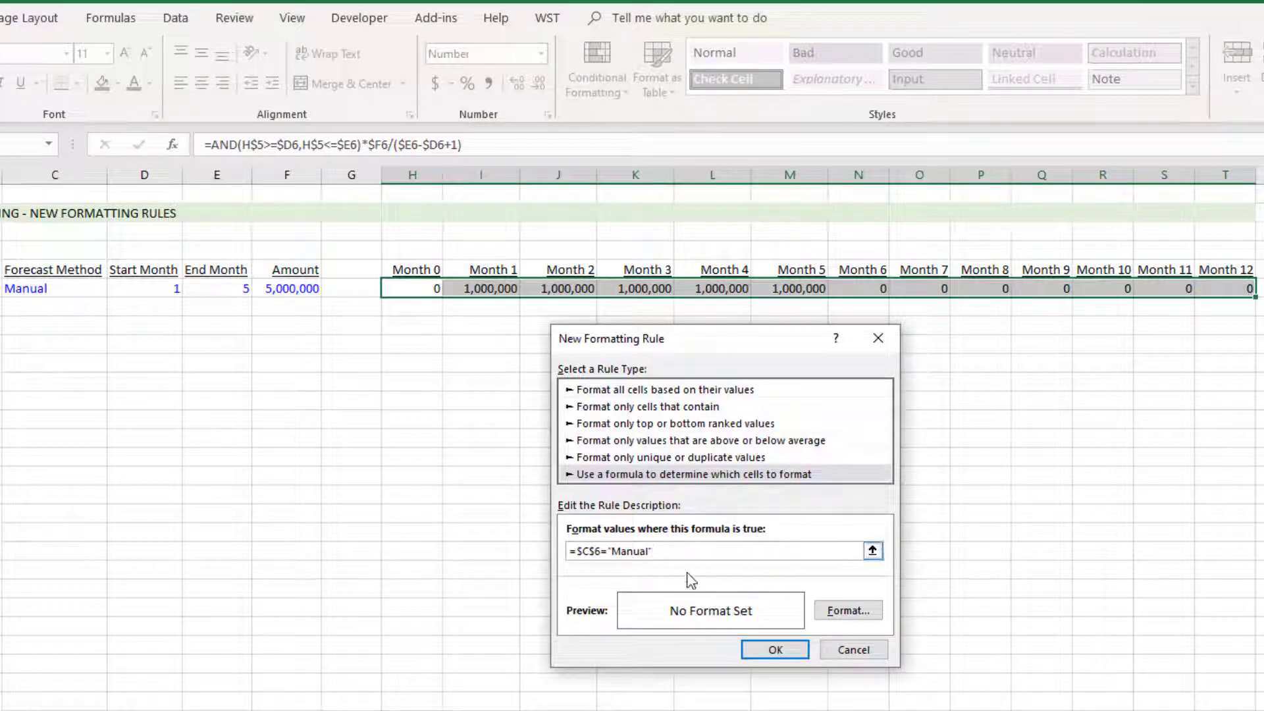
Set the rule's font color to pure blue, RGB 0,0,255.
{"action": "left_click", "coordinate": [855, 611]}
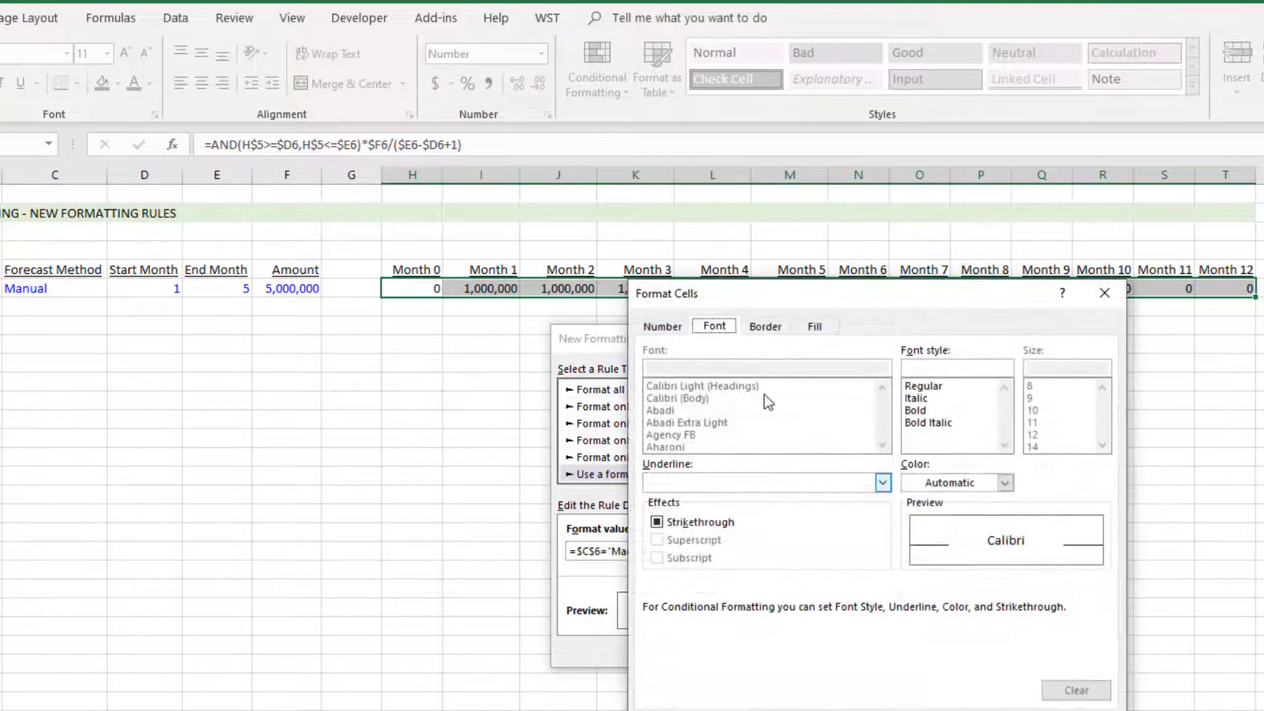
{"action": "left_click", "coordinate": [1005, 483]}
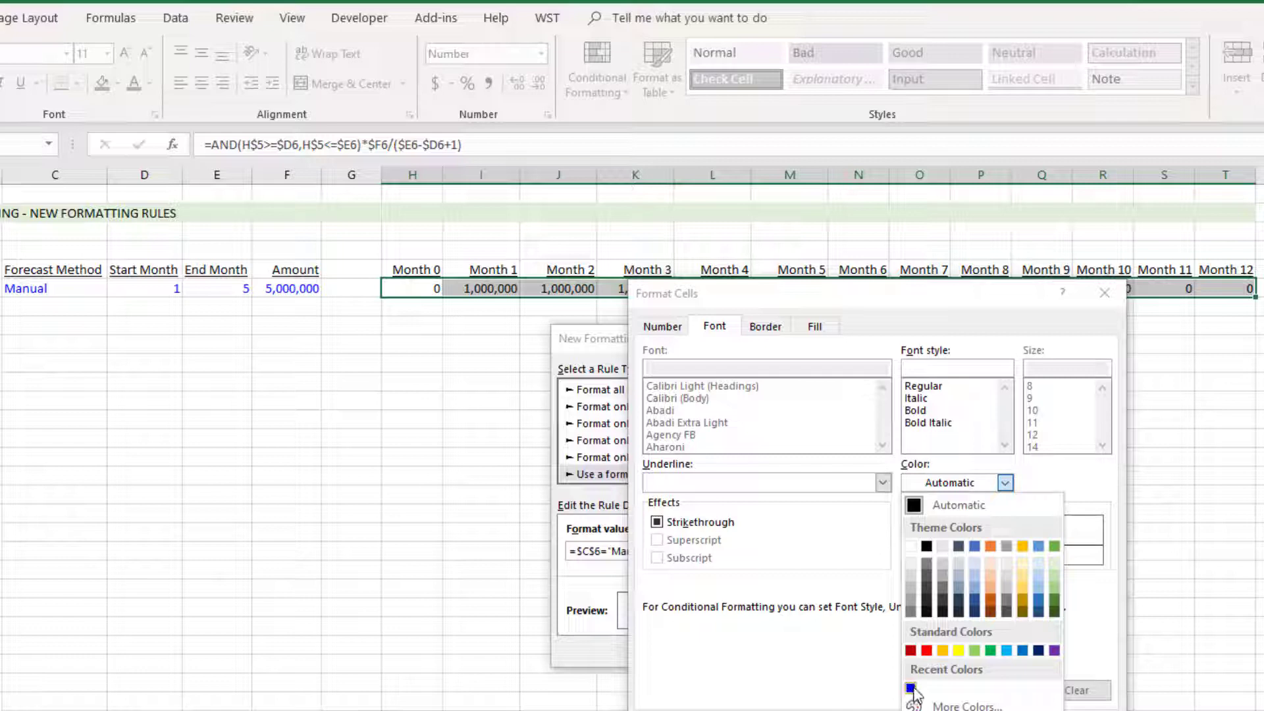
{"action": "left_click", "coordinate": [958, 705]}
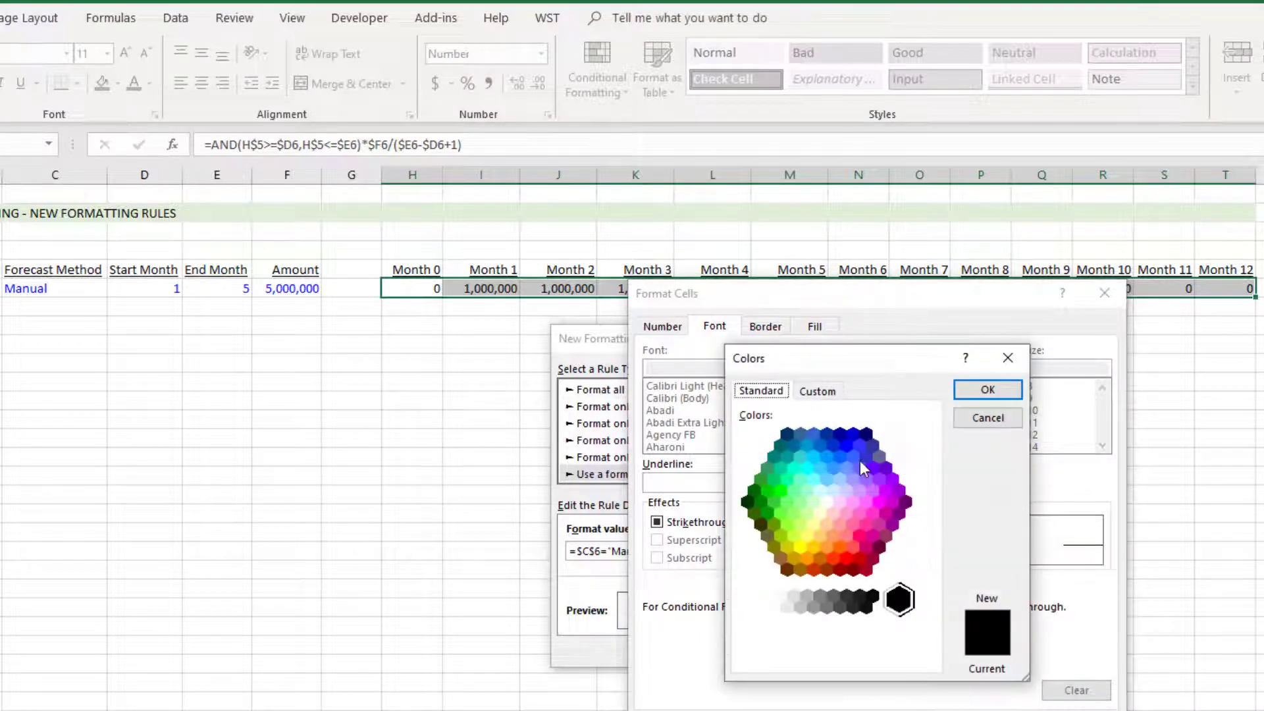
{"action": "left_click", "coordinate": [818, 391]}
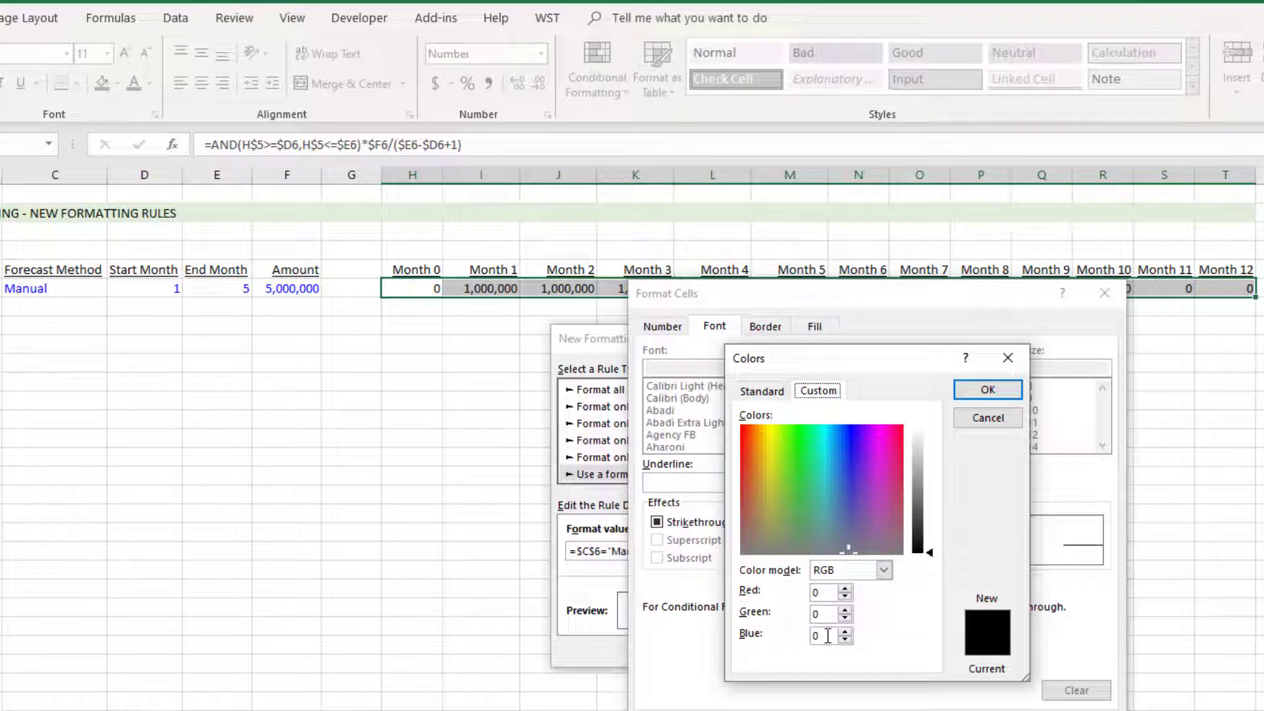
{"action": "left_click_drag", "start_coordinate": [828, 636], "coordinate": [808, 638]}
{"action": "type", "text": "255"}
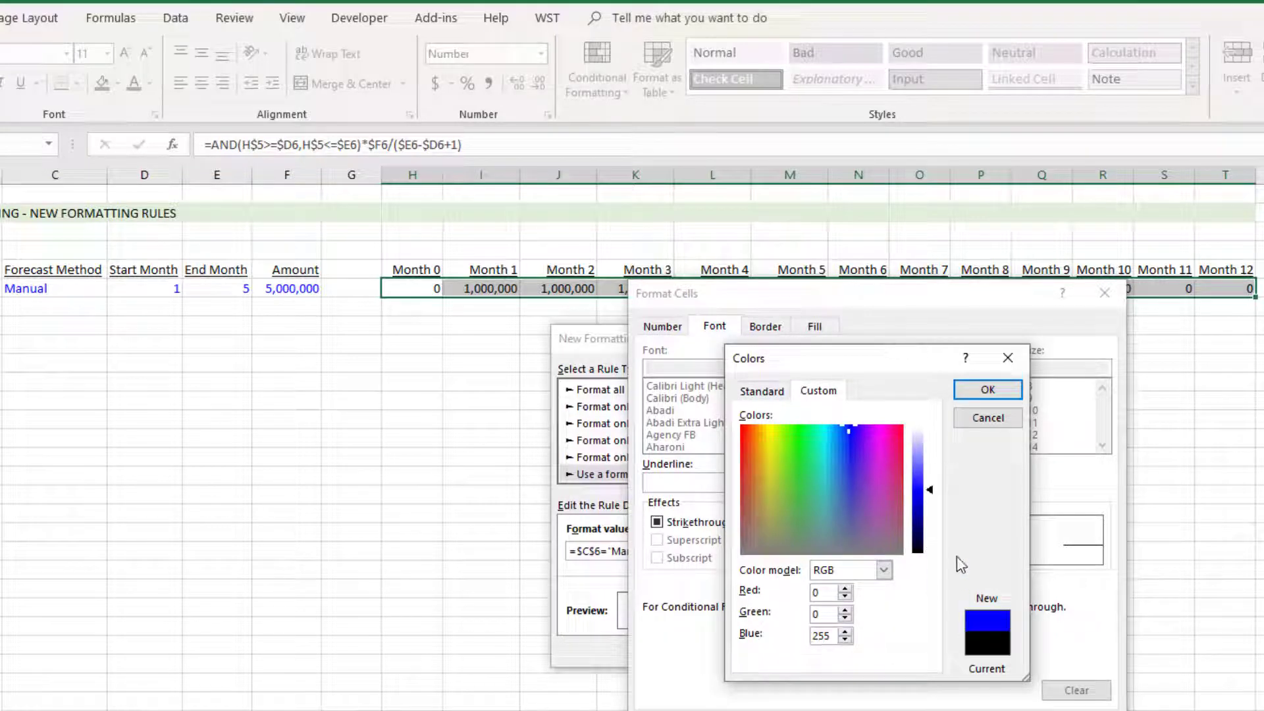
{"action": "left_click", "coordinate": [985, 391]}
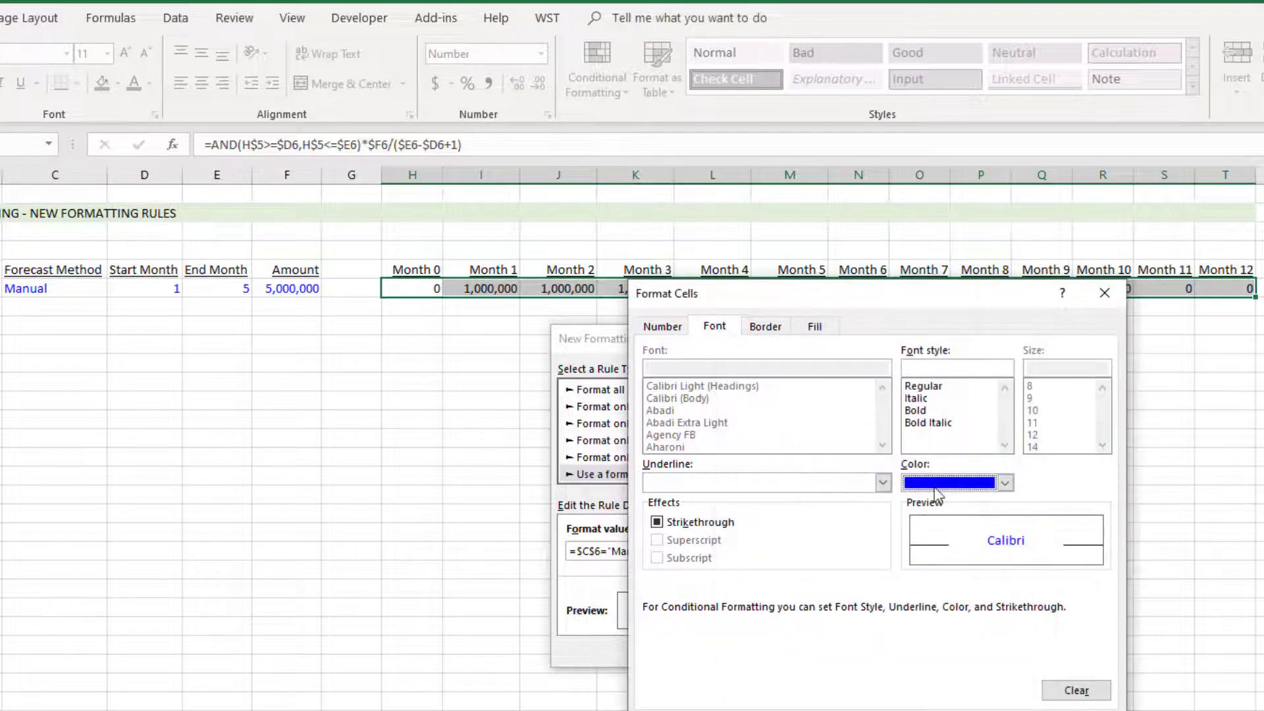
Add a light blue fill, confirm the rule, and check the shaded Month 0–5 cells.
{"action": "left_click", "coordinate": [821, 333]}
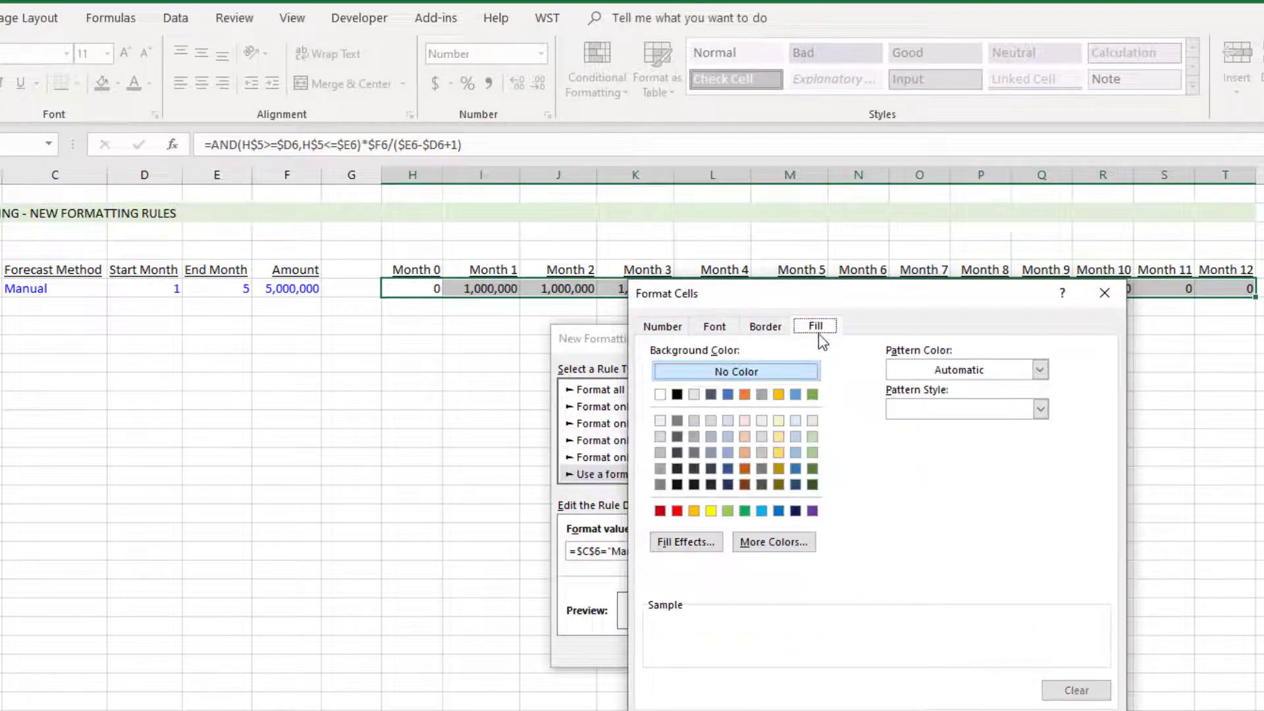
{"action": "left_click", "coordinate": [796, 421]}
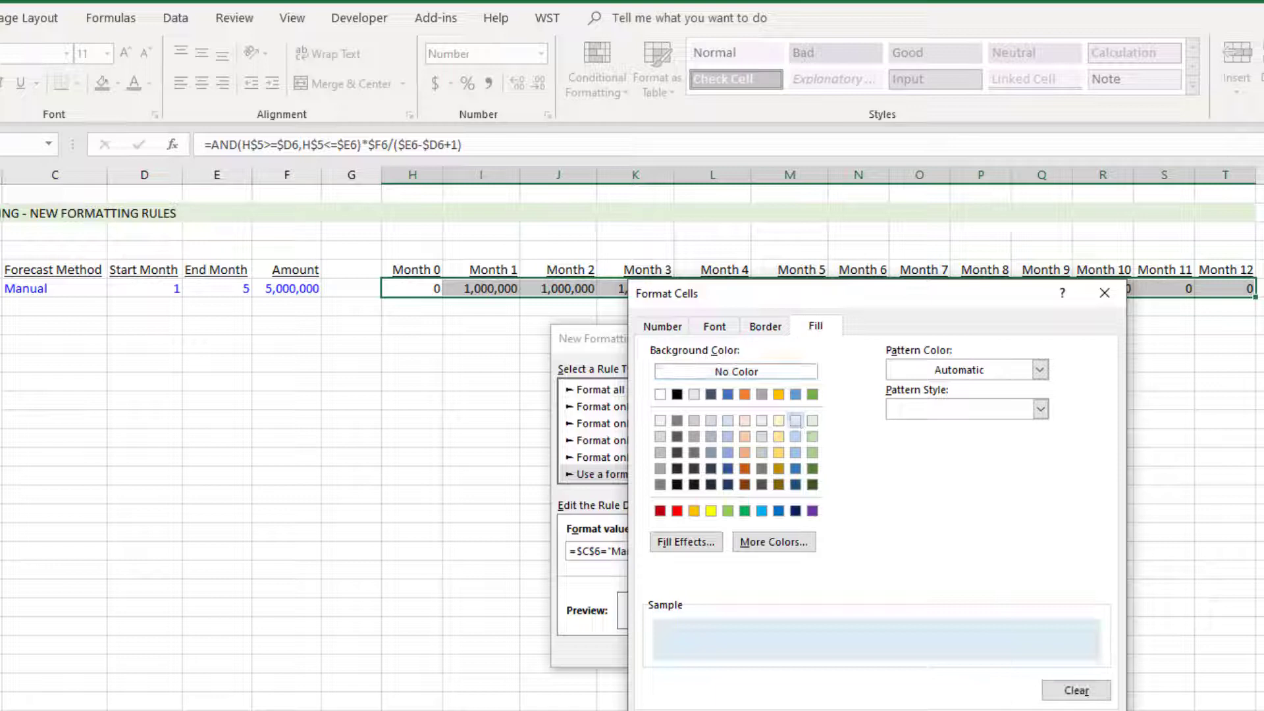
{"action": "key", "text": "Return"}
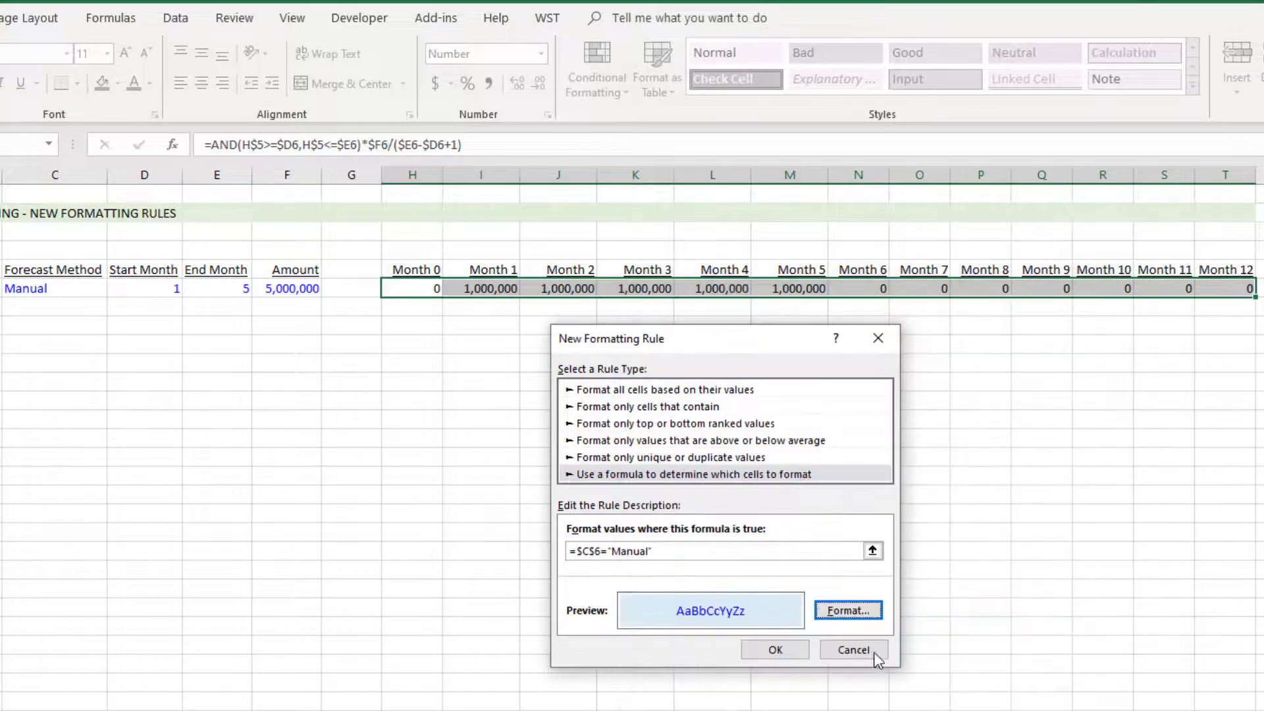
{"action": "left_click", "coordinate": [789, 656]}
{"action": "left_click", "coordinate": [508, 288]}
{"action": "left_click_drag", "start_coordinate": [424, 287], "coordinate": [1224, 289]}
{"action": "left_click", "coordinate": [50, 290]}
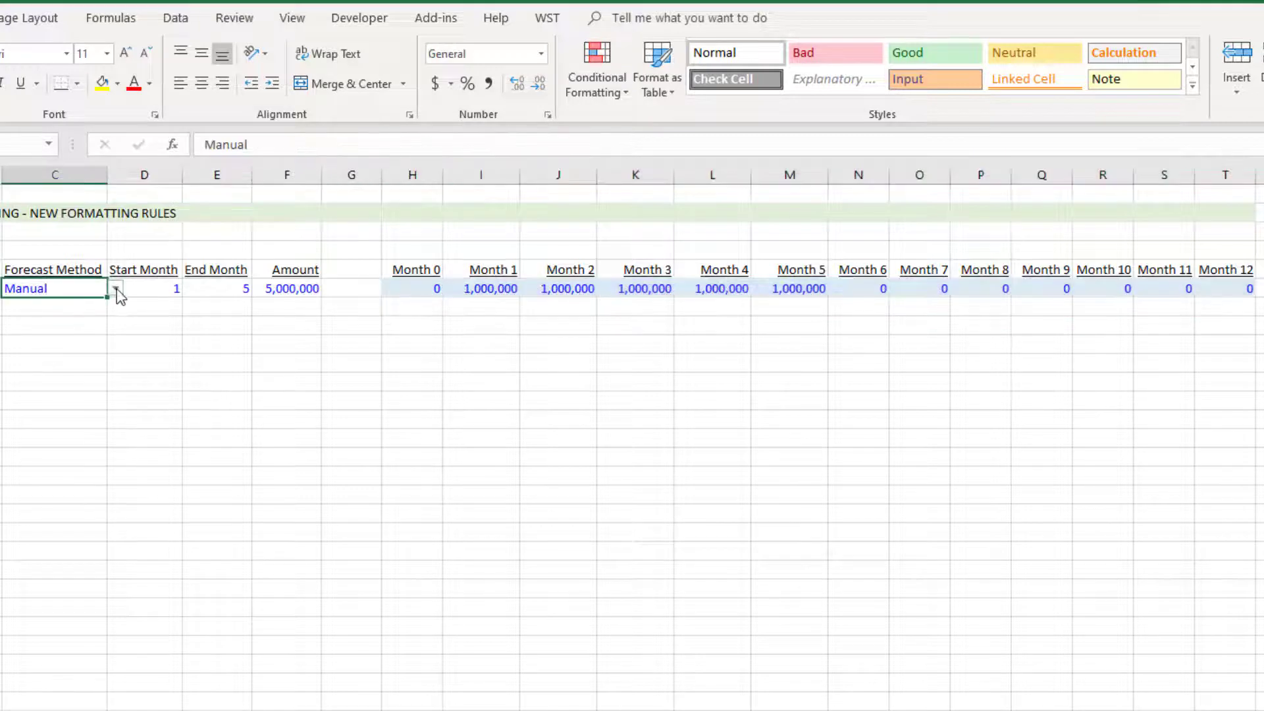
{"action": "left_click", "coordinate": [115, 288]}
{"action": "left_click", "coordinate": [91, 308]}
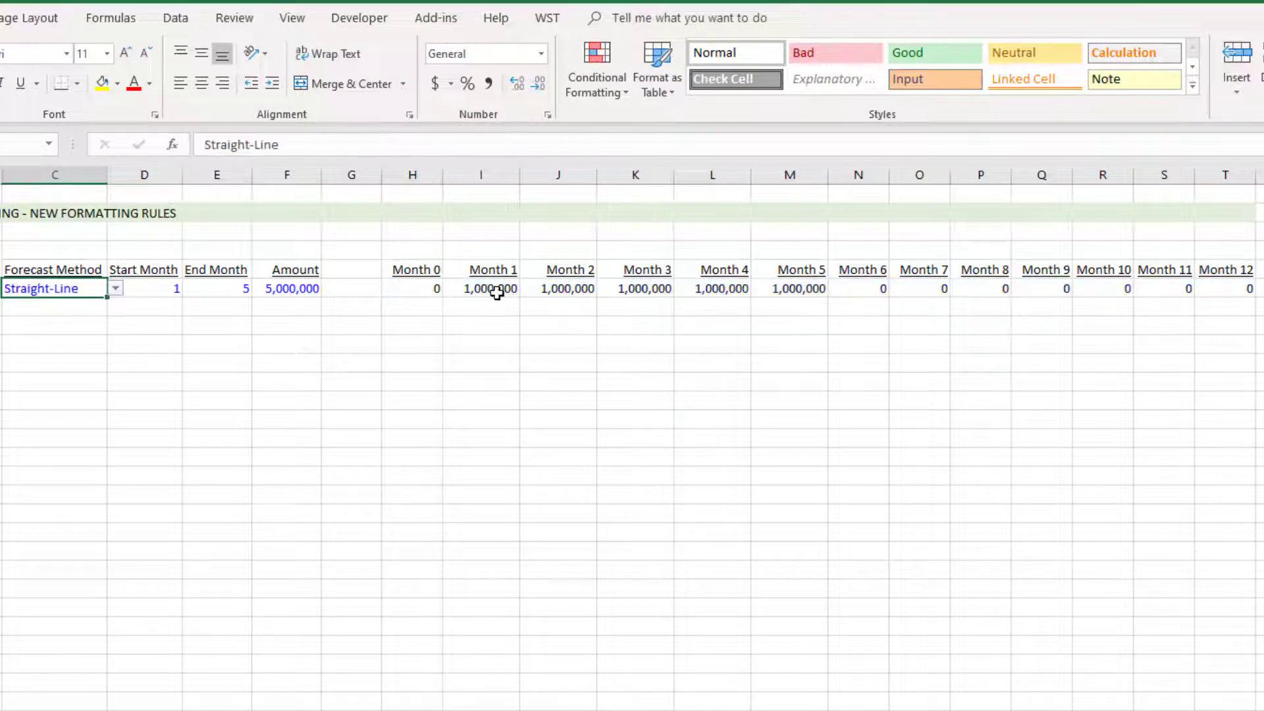
{"action": "left_click", "coordinate": [123, 291]}
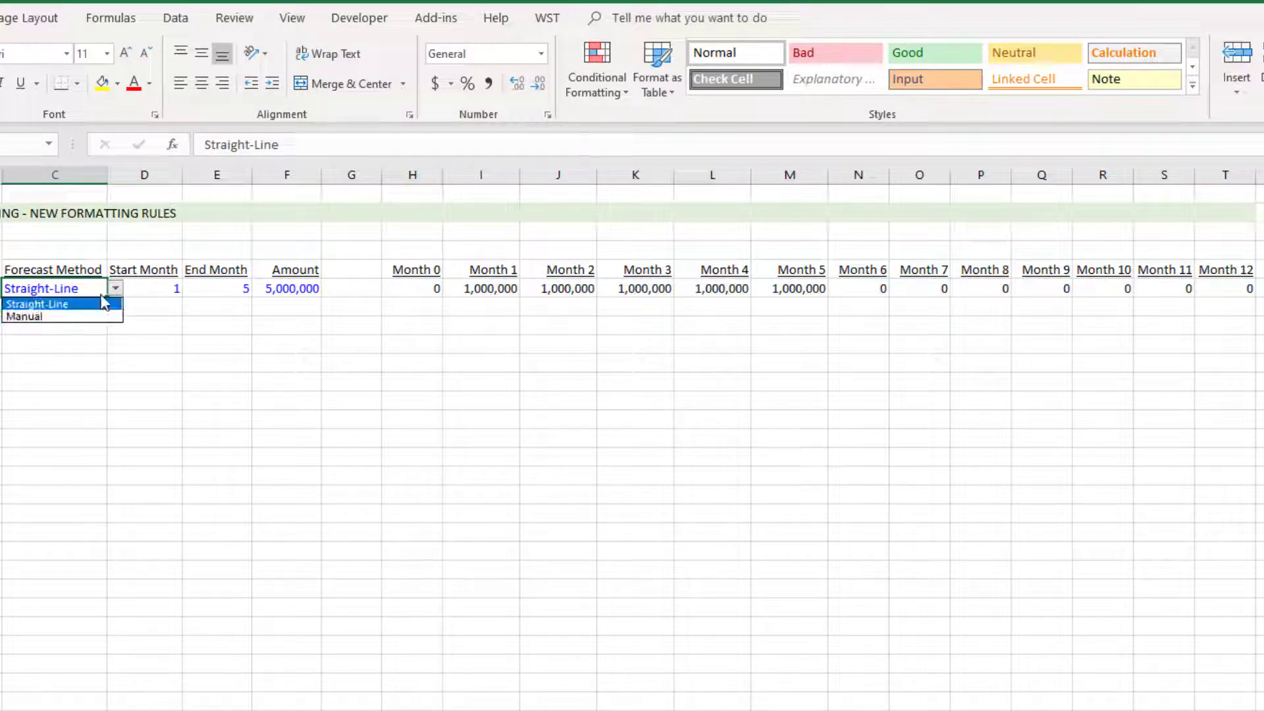
{"action": "left_click", "coordinate": [88, 317]}
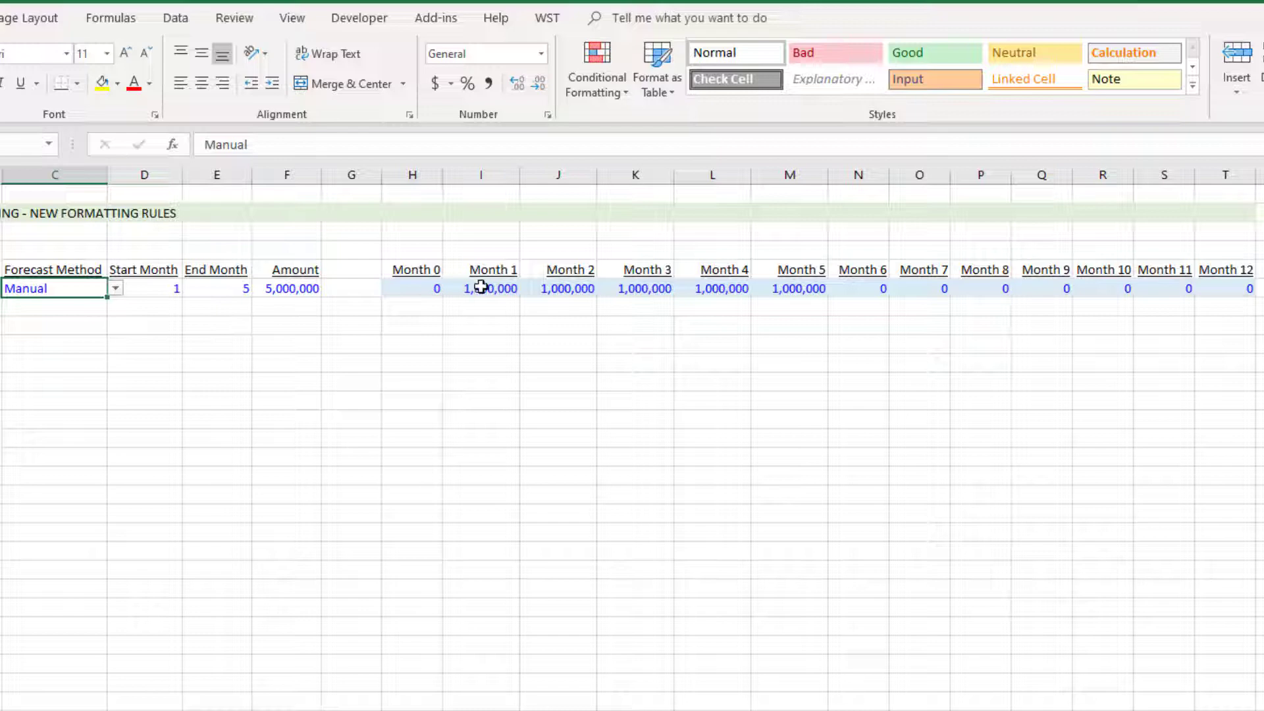
Review Start/End Month, Forecast Method, Amount and monthly cells, ending with H6:T6 selected.
{"action": "left_click_drag", "start_coordinate": [165, 288], "coordinate": [212, 284]}
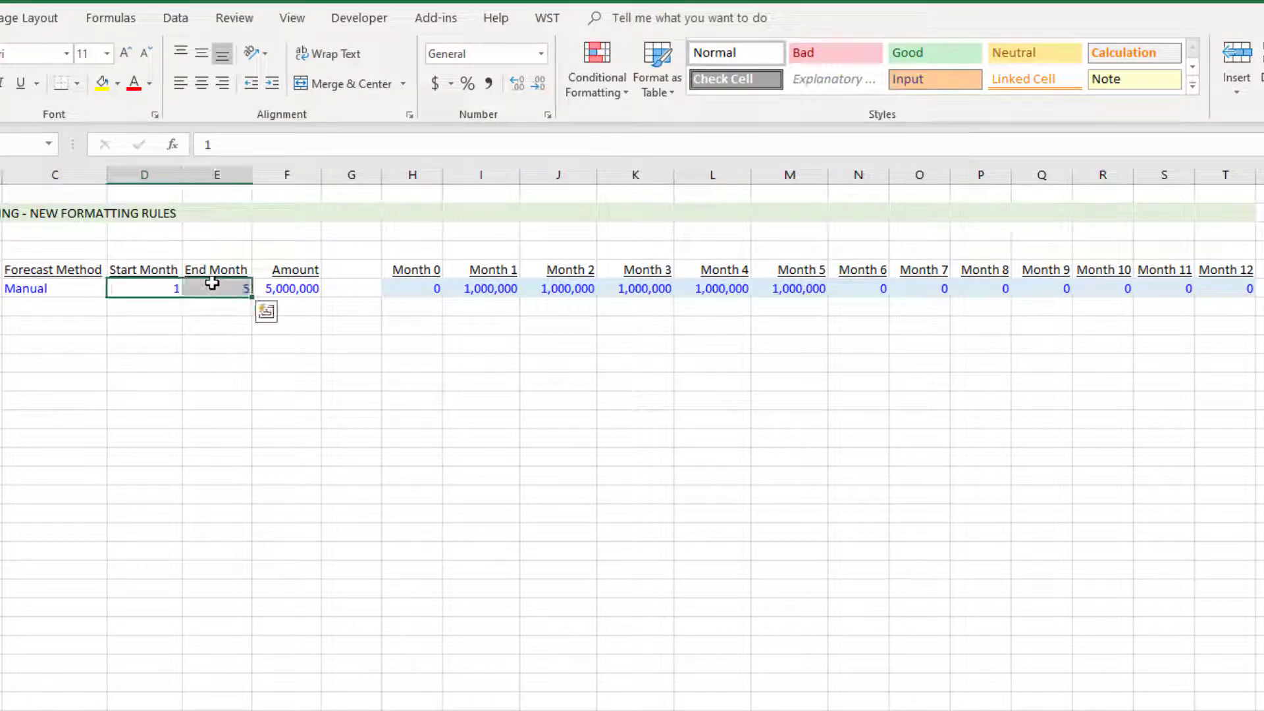
{"action": "left_click_drag", "start_coordinate": [482, 289], "coordinate": [817, 289]}
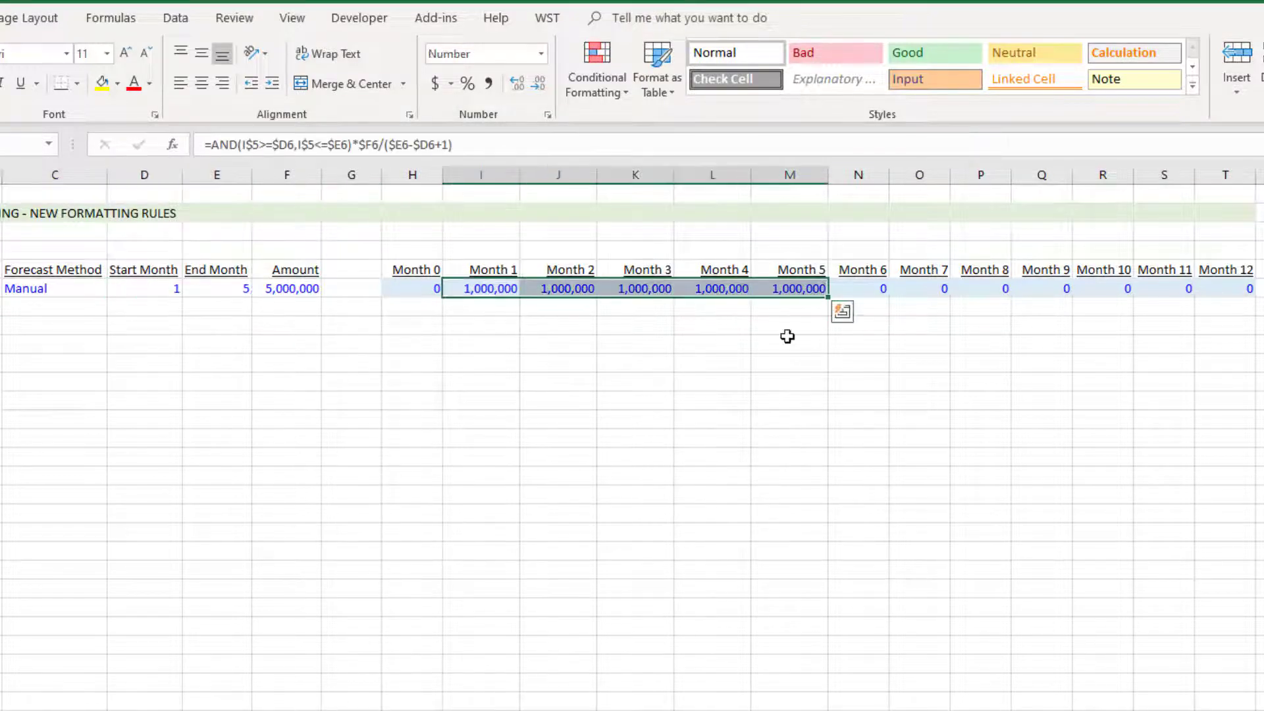
{"action": "left_click", "coordinate": [774, 344]}
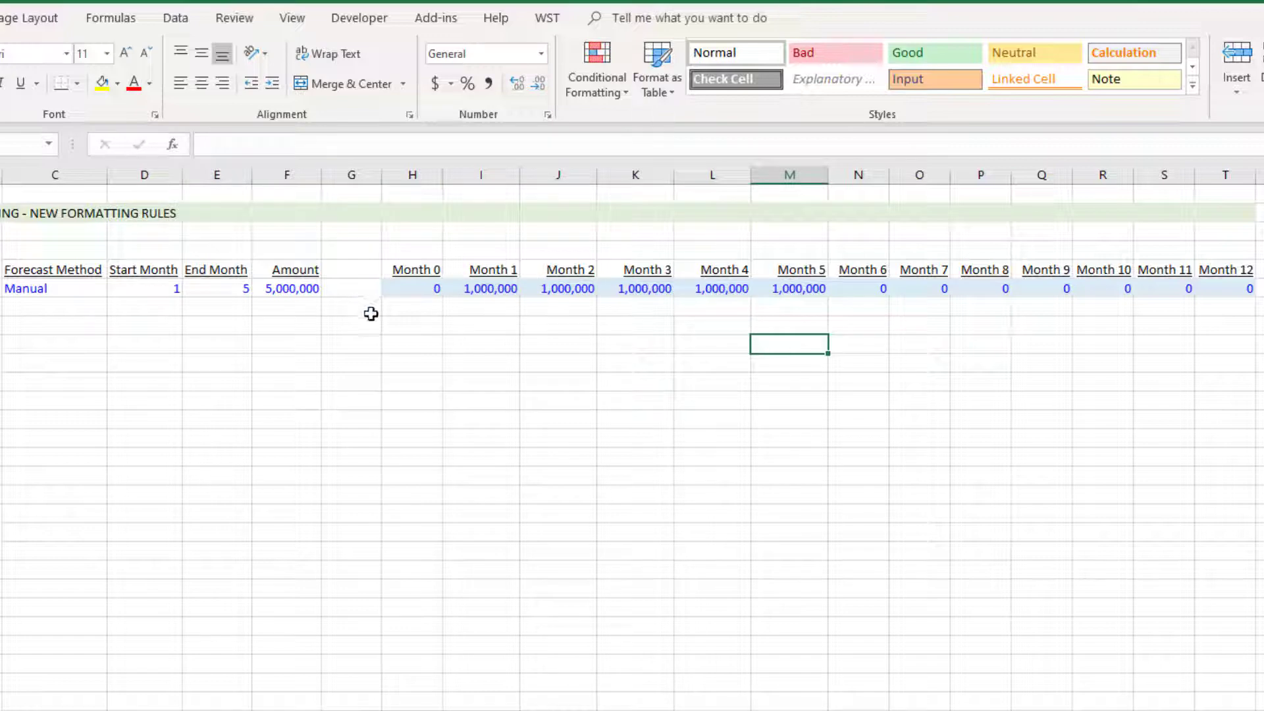
{"action": "left_click", "coordinate": [67, 293]}
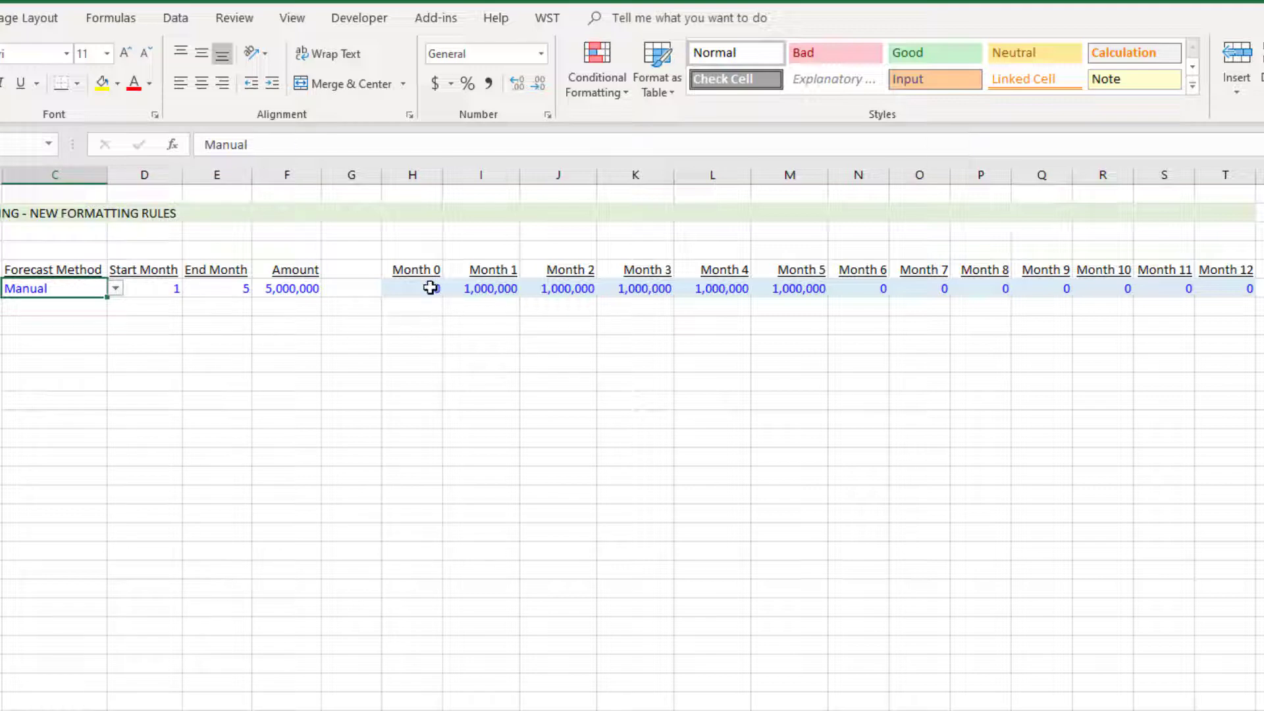
{"action": "left_click_drag", "start_coordinate": [431, 288], "coordinate": [1241, 290]}
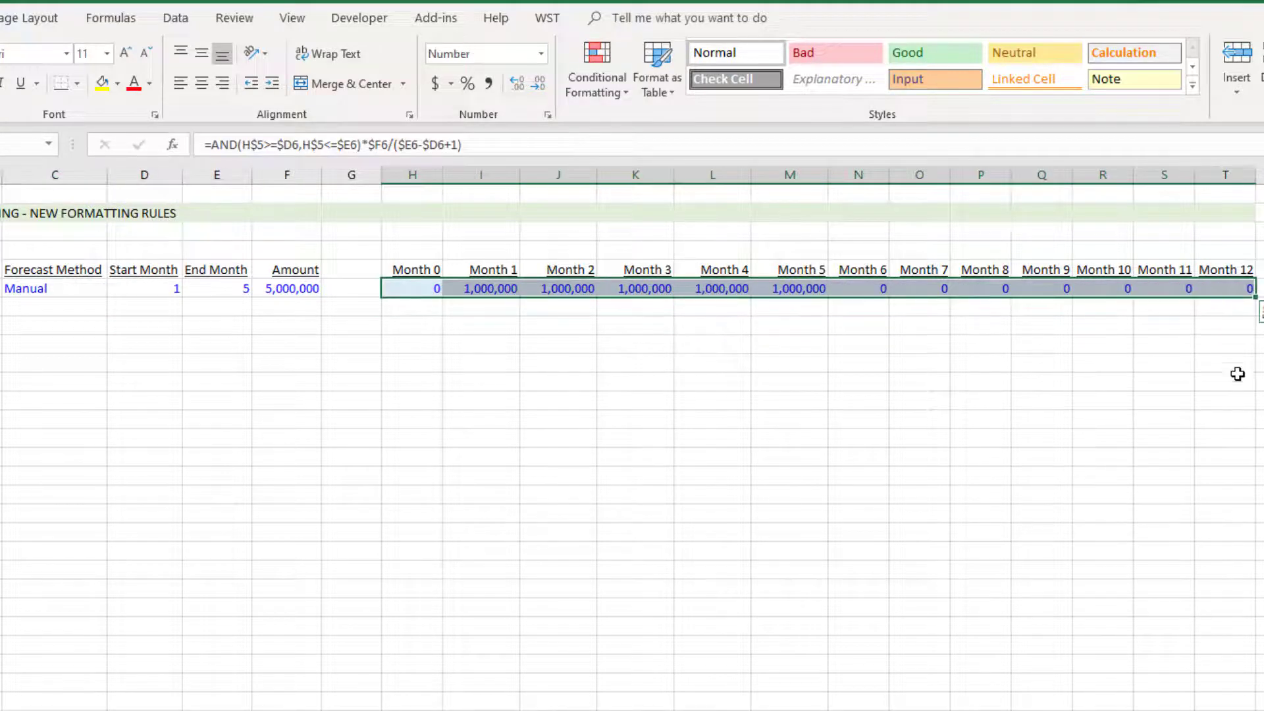
{"action": "left_click", "coordinate": [764, 333]}
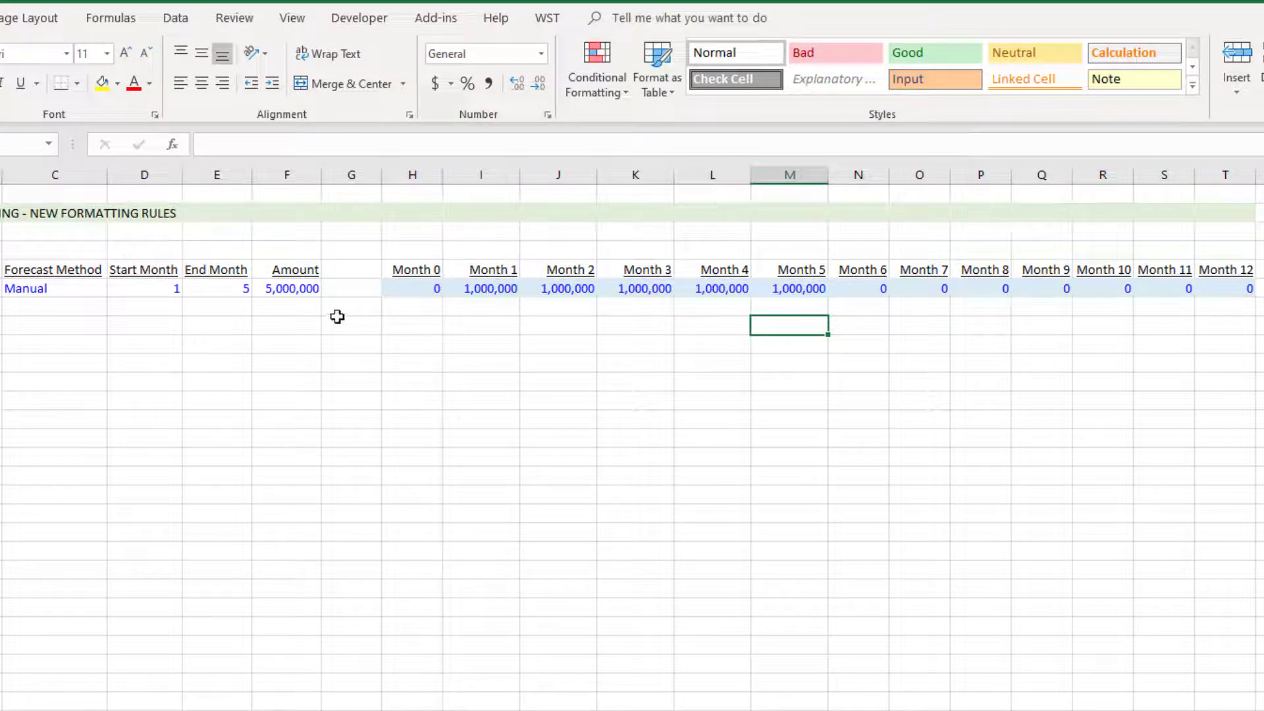
{"action": "left_click", "coordinate": [306, 290]}
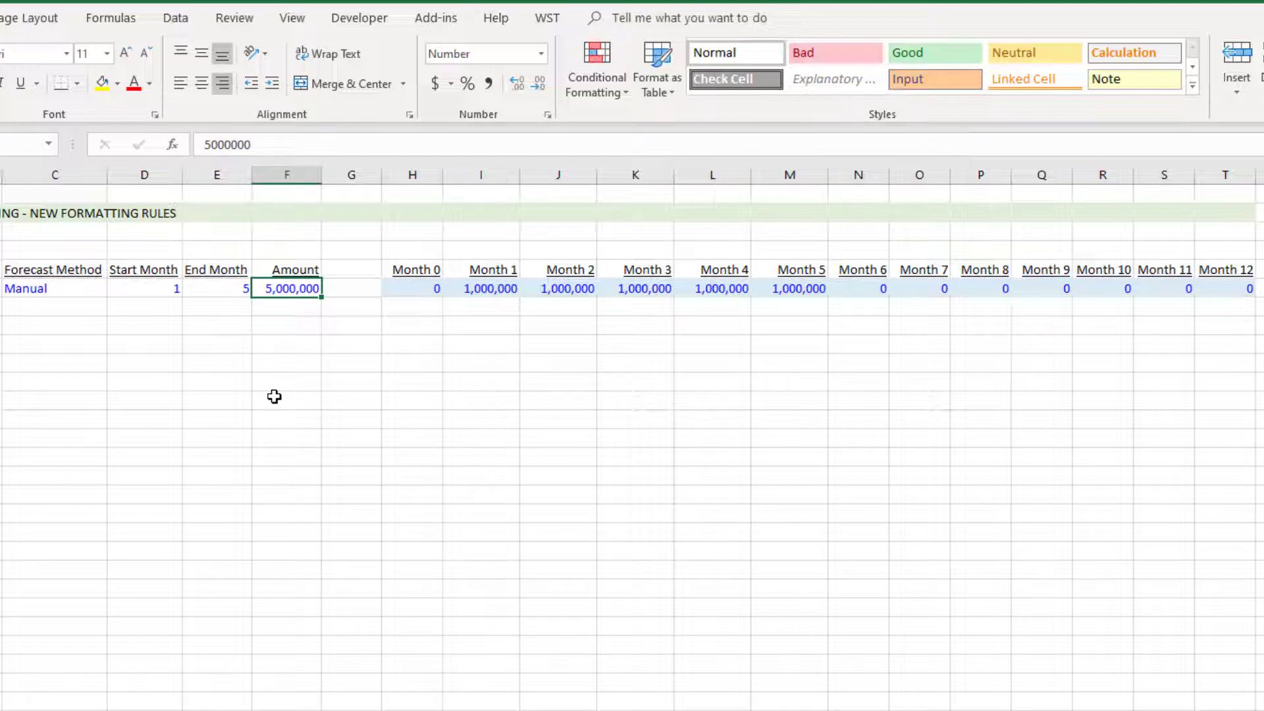
{"action": "left_click_drag", "start_coordinate": [479, 289], "coordinate": [768, 295]}
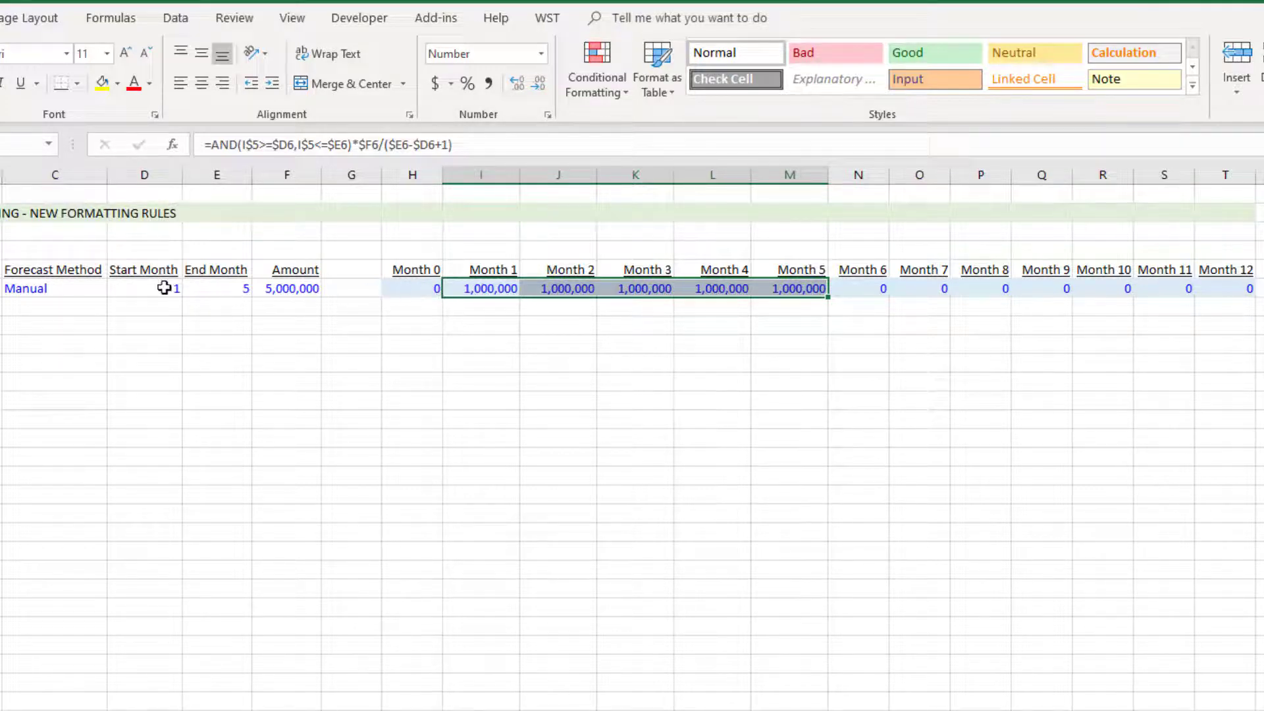
{"action": "left_click_drag", "start_coordinate": [180, 288], "coordinate": [189, 288]}
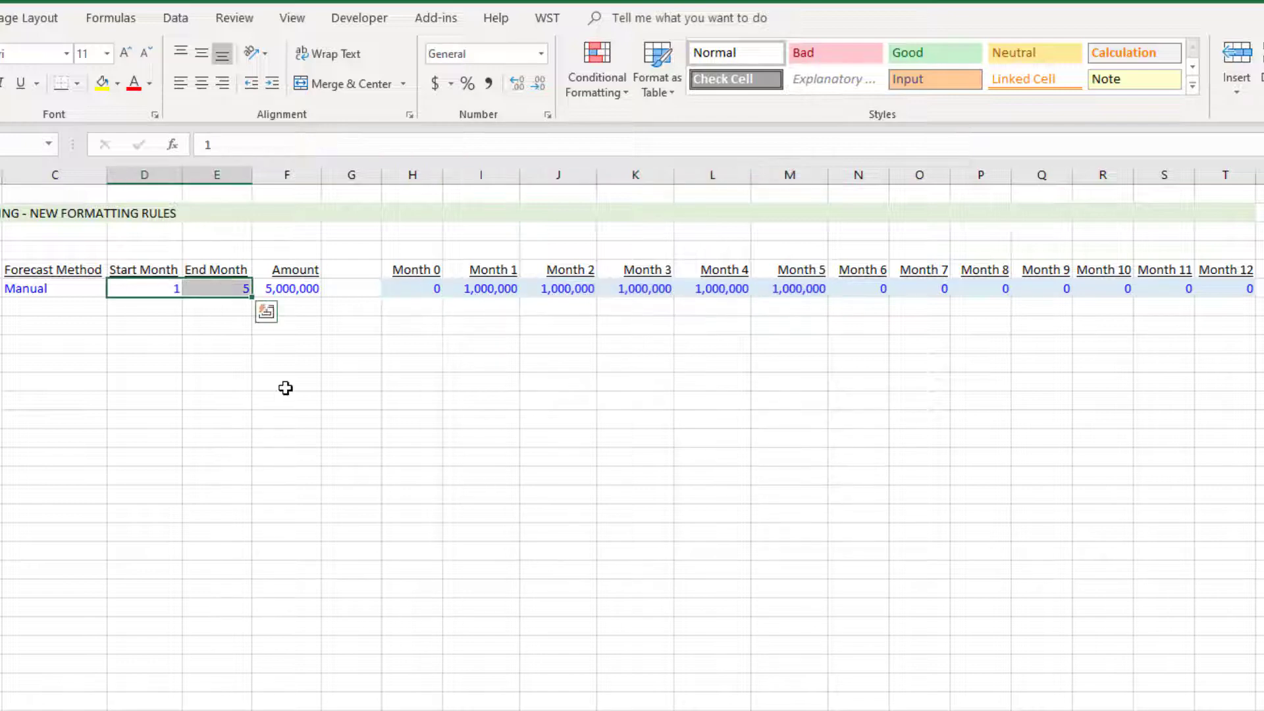
{"action": "left_click_drag", "start_coordinate": [483, 287], "coordinate": [793, 288]}
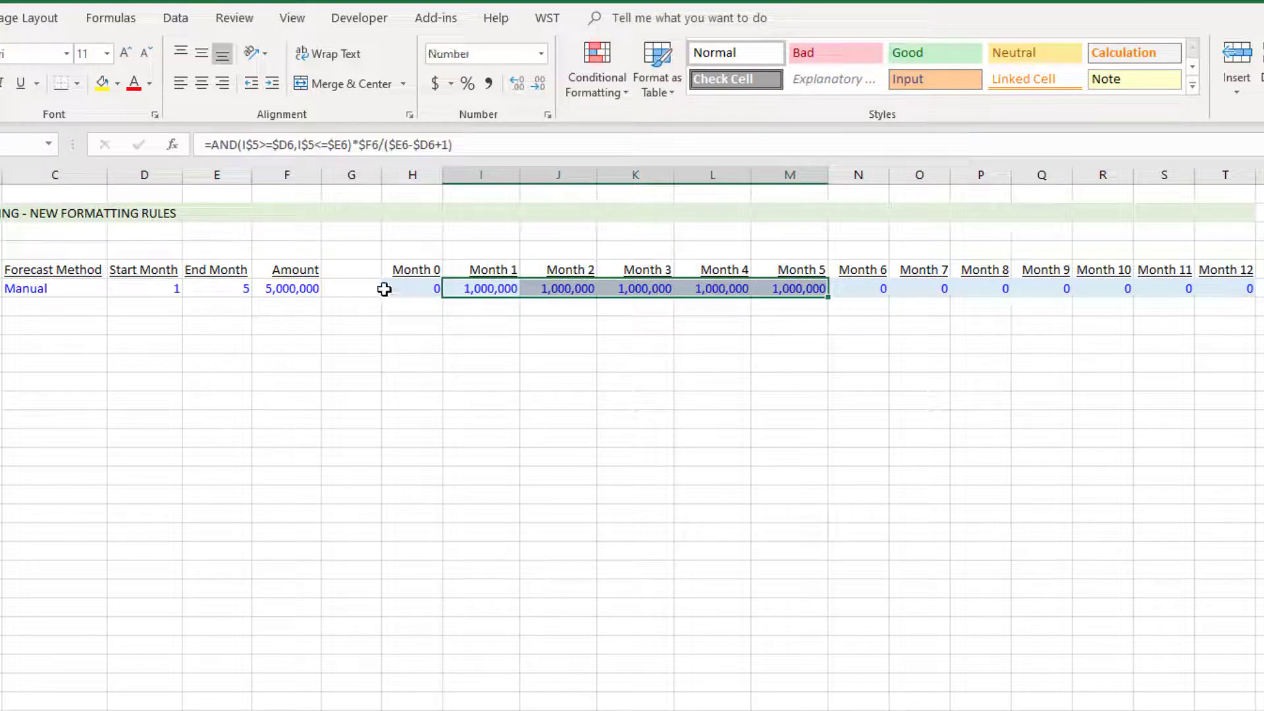
{"action": "left_click_drag", "start_coordinate": [409, 290], "coordinate": [1248, 290]}
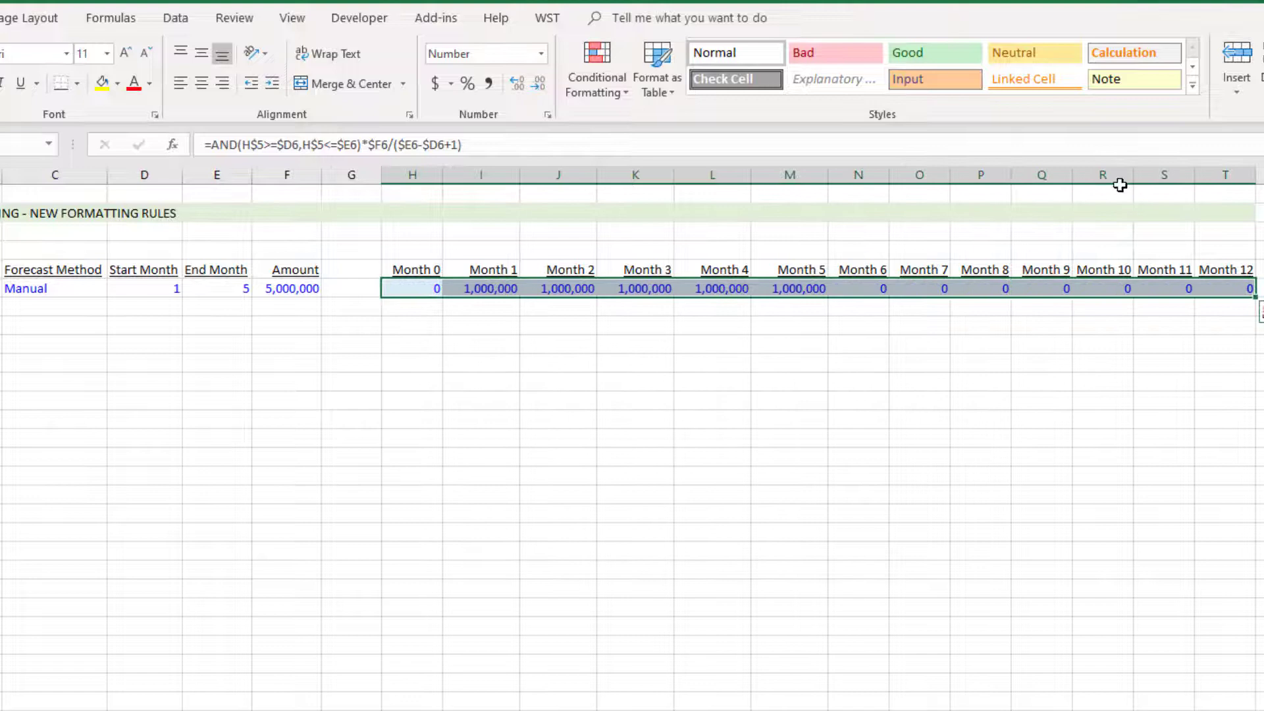
Open Manage Rules and edit the existing =$C$6="Manual" formula rule.
{"action": "left_click", "coordinate": [606, 92]}
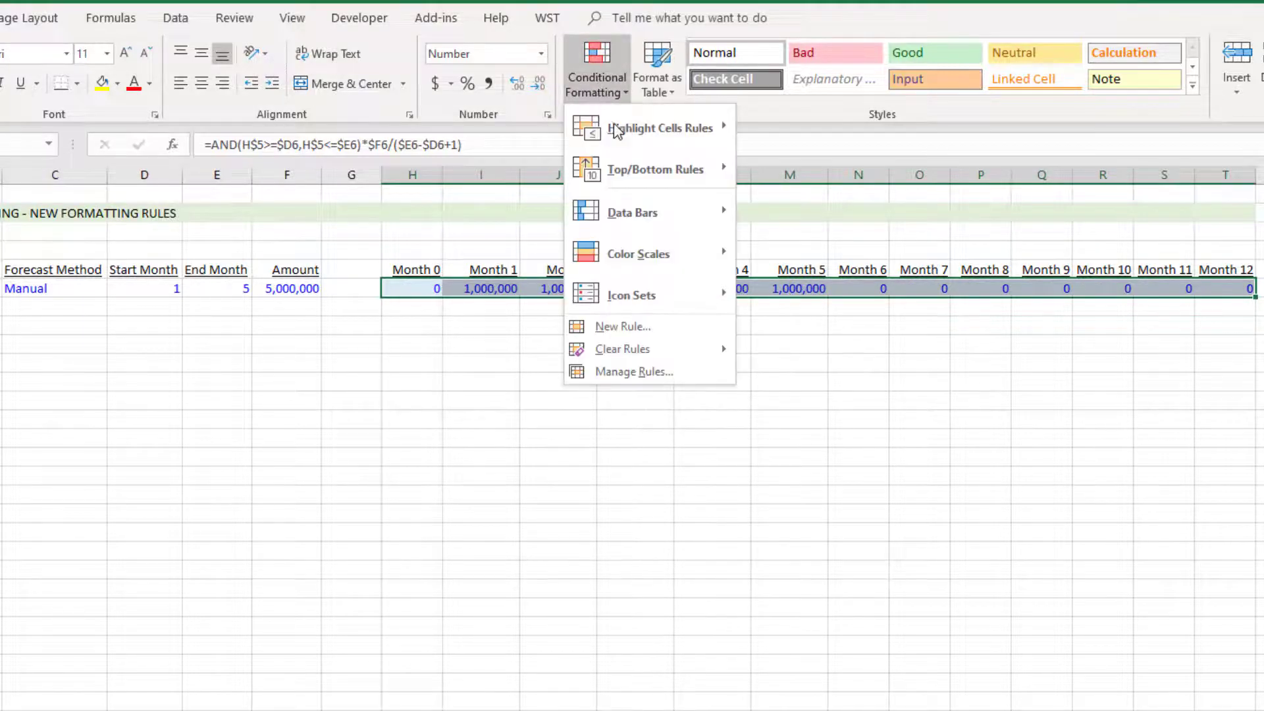
{"action": "left_click", "coordinate": [642, 371]}
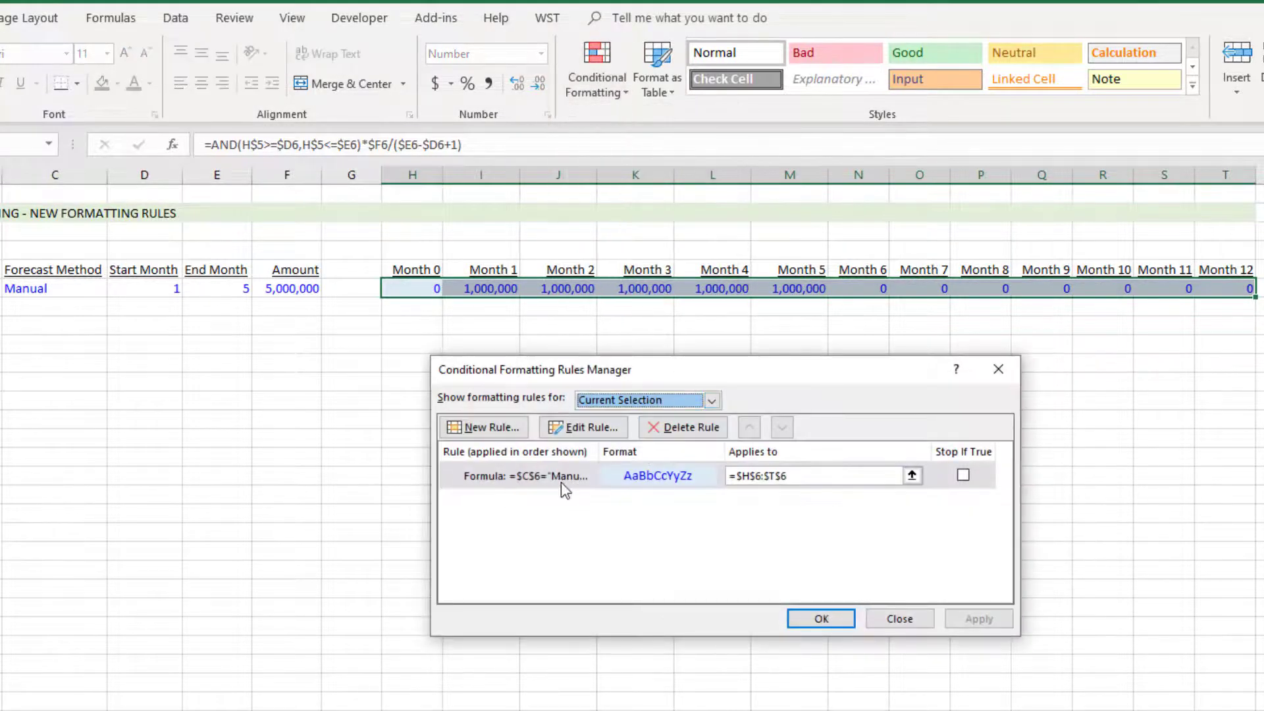
{"action": "left_click", "coordinate": [507, 476]}
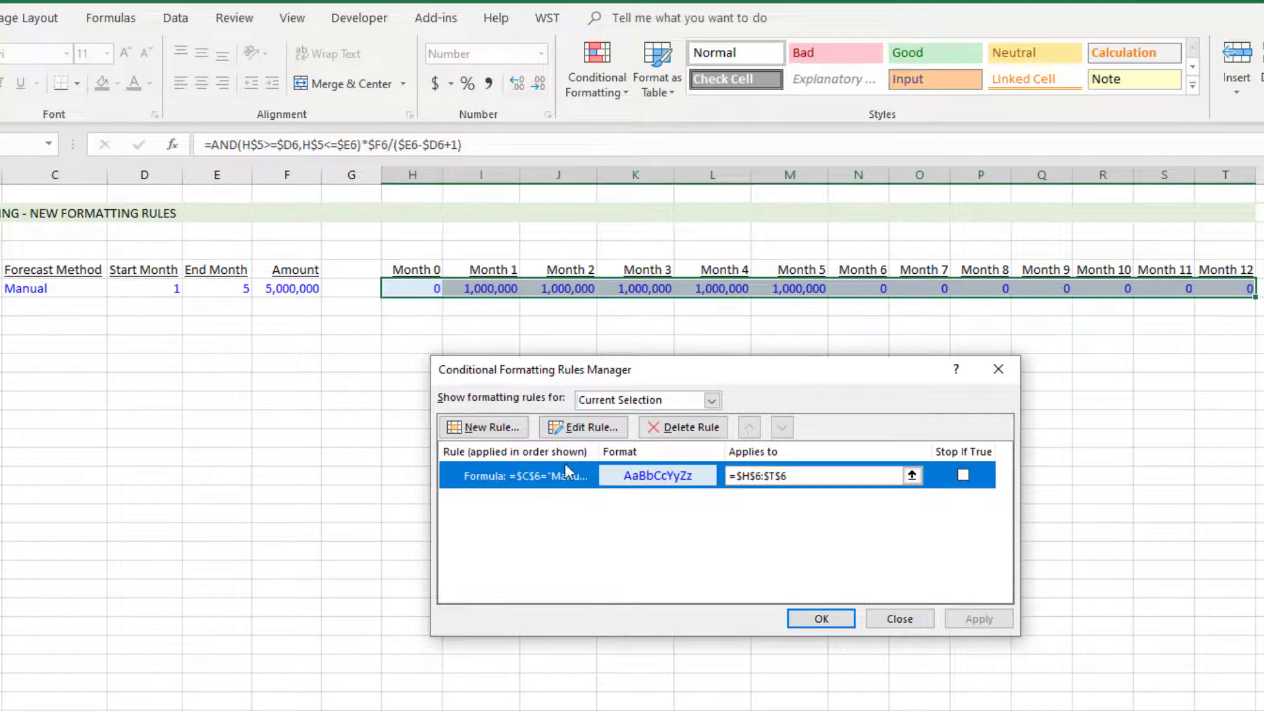
{"action": "left_click", "coordinate": [584, 427]}
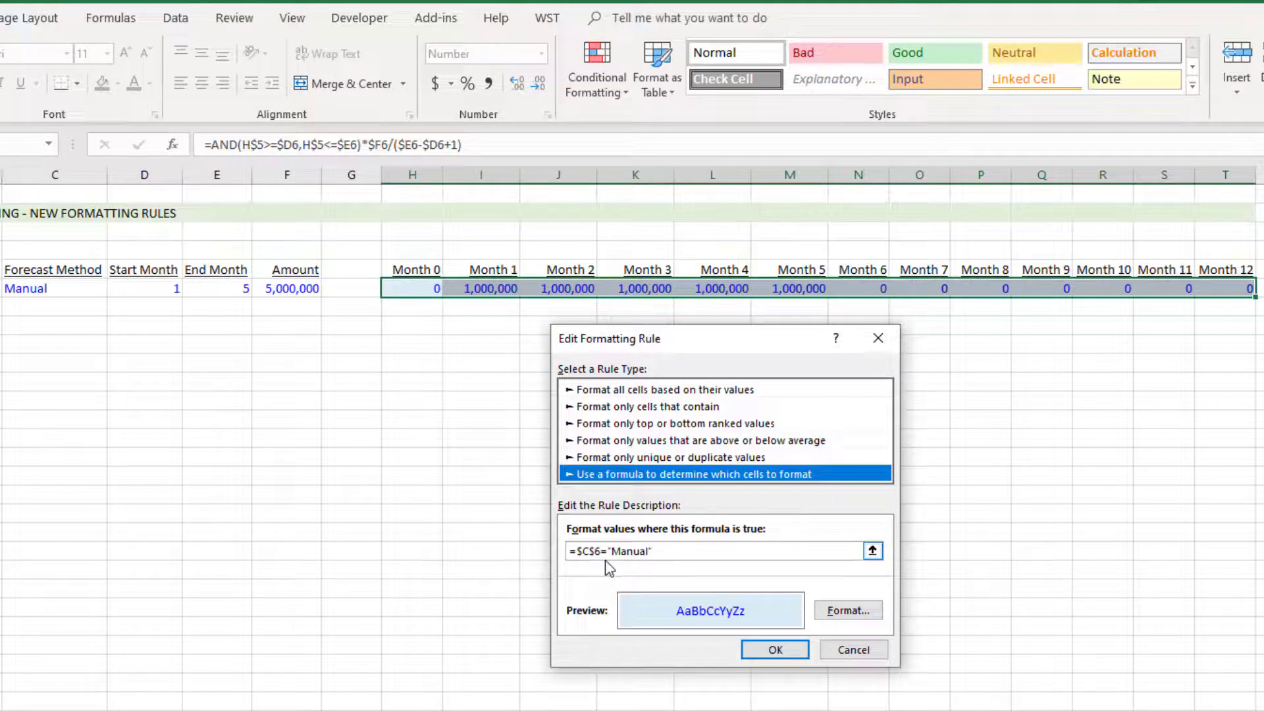
Insert AND( right after the equals sign in the rule formula.
{"action": "left_click", "coordinate": [577, 552]}
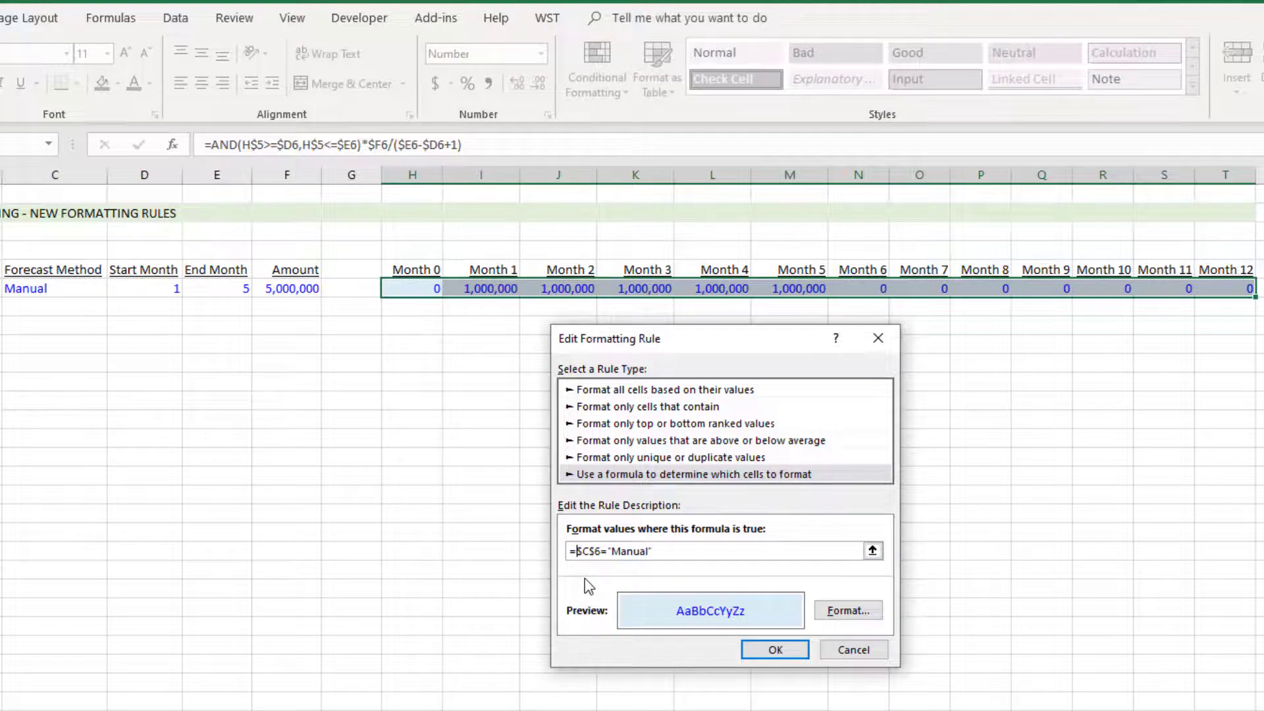
{"action": "type", "text": "AND("}
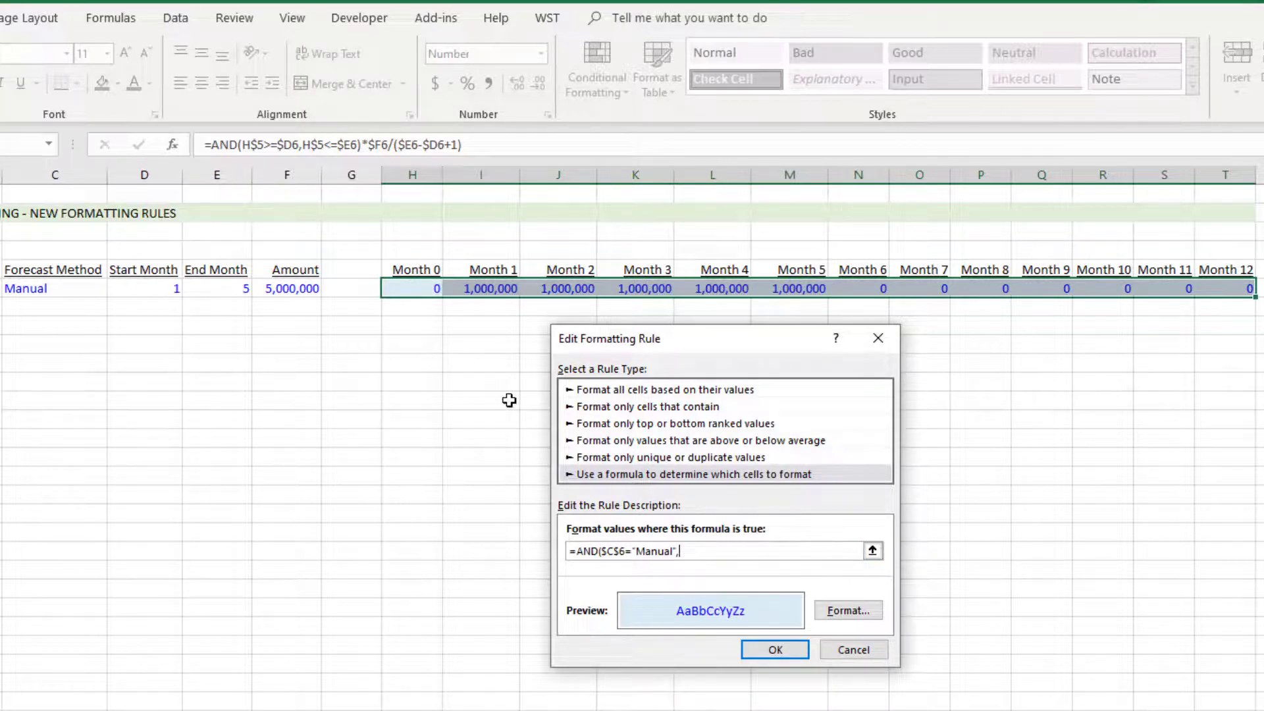
Add the start-month test H$5>=$D6 to the AND formula.
{"action": "left_click", "coordinate": [420, 271]}
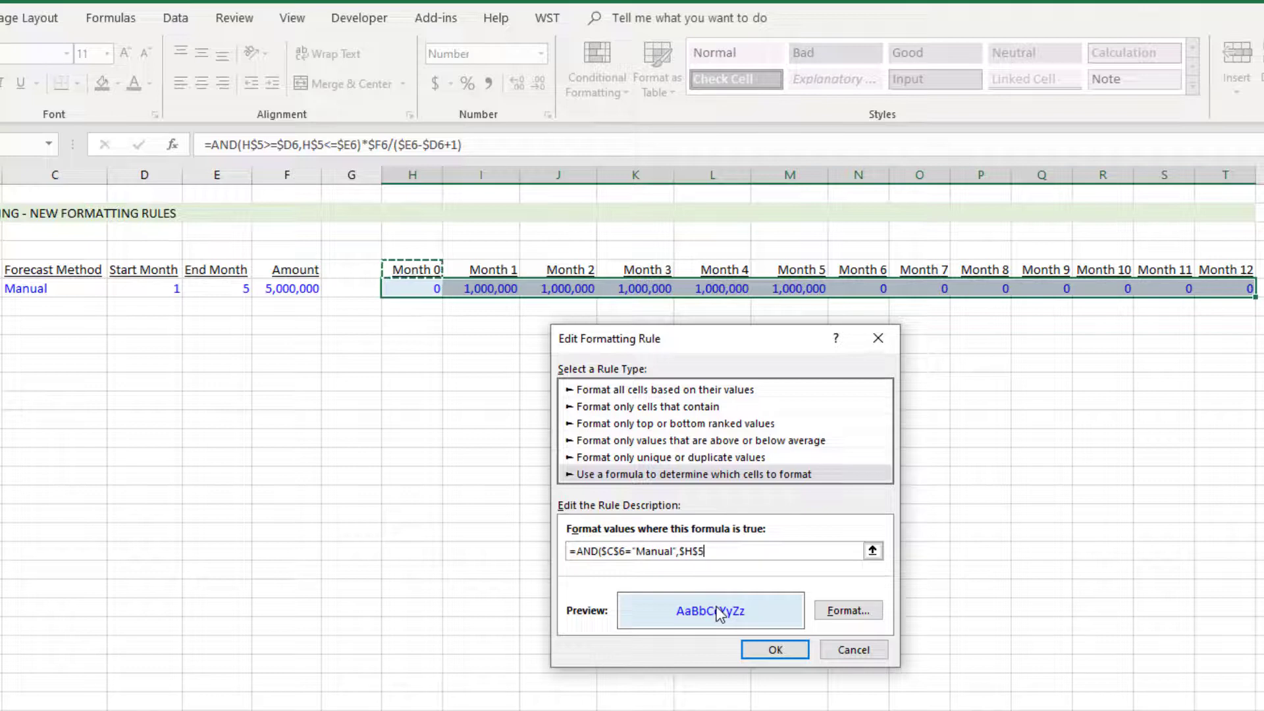
{"action": "key", "text": "F4"}
{"action": "left_click", "coordinate": [159, 289]}
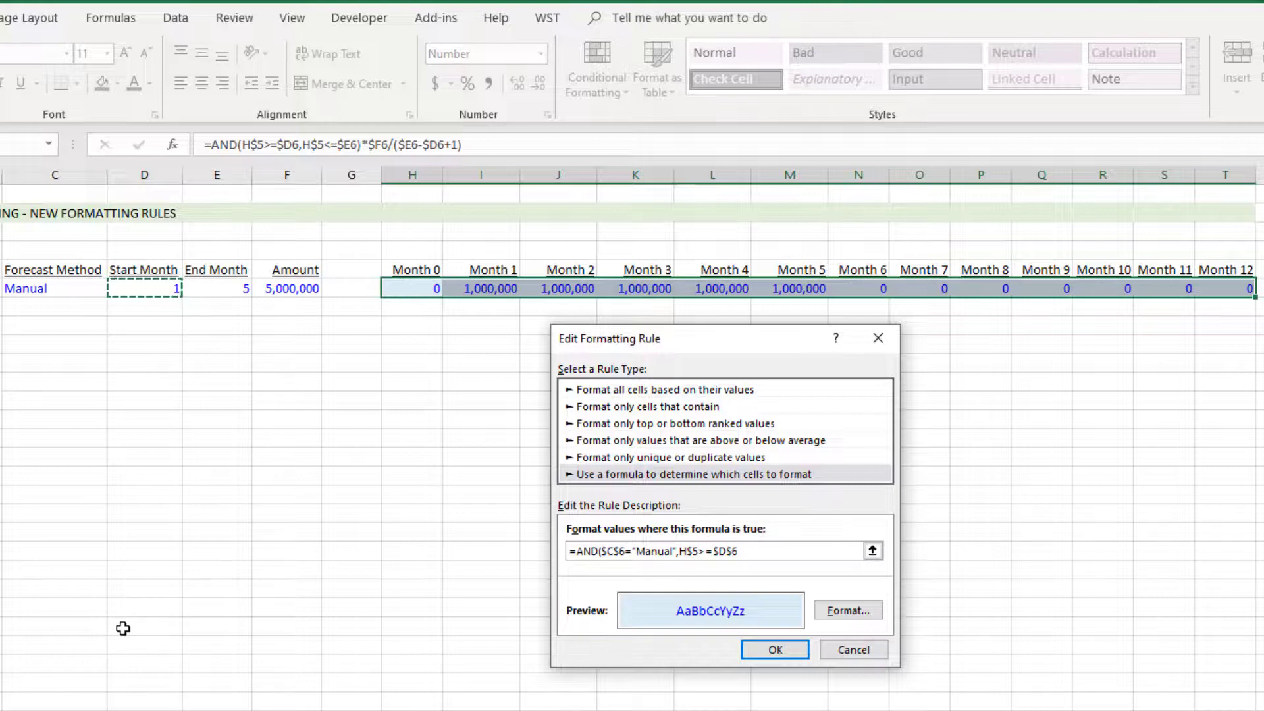
{"action": "key", "text": "F4"}
{"action": "key", "text": "F4"}
{"action": "type", "text": ","}
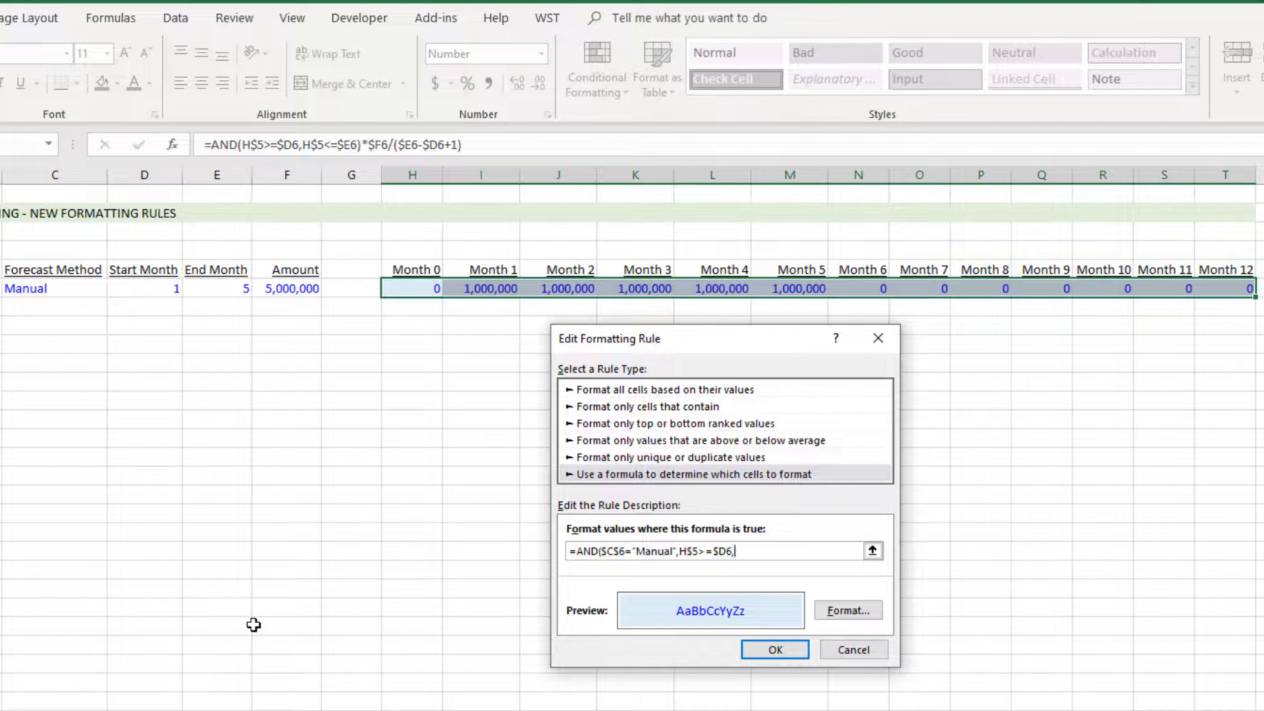
Add the end-month test H$5<=$E6 and close the AND parenthesis.
{"action": "left_click", "coordinate": [421, 271]}
{"action": "key", "text": "F4"}
{"action": "key", "text": "F4"}
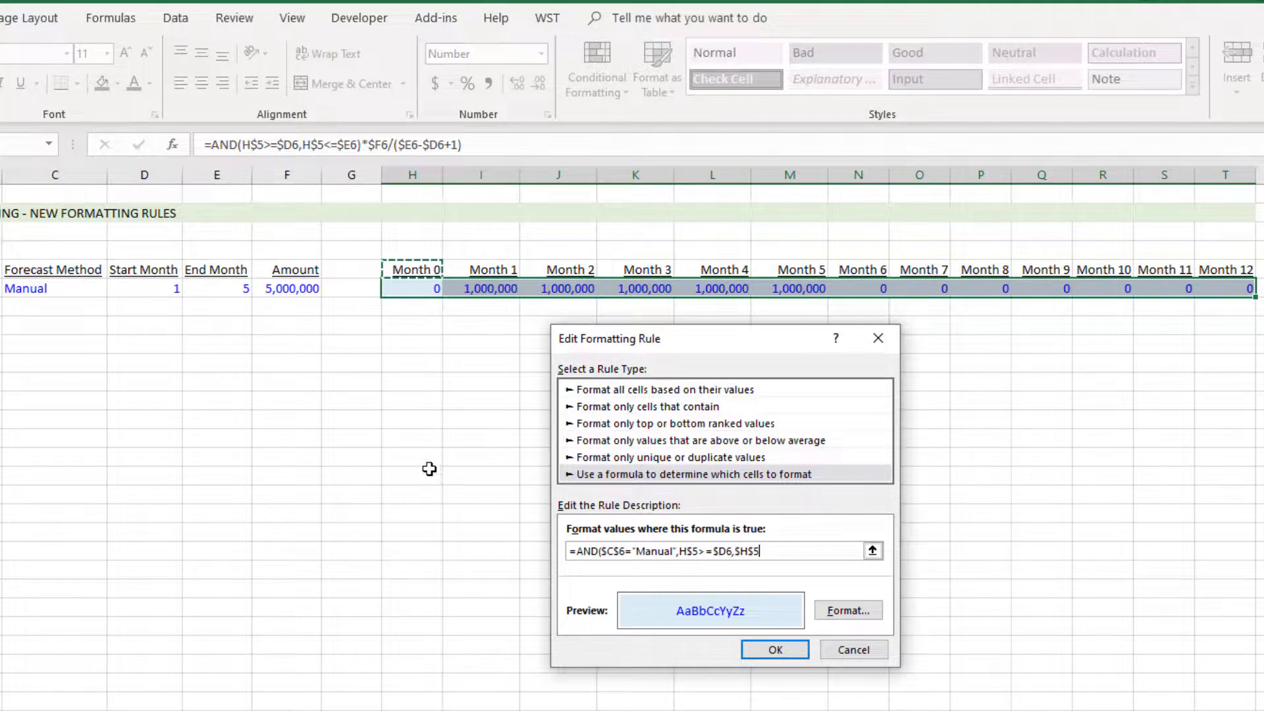
{"action": "key", "text": "F4"}
{"action": "type", "text": "<"}
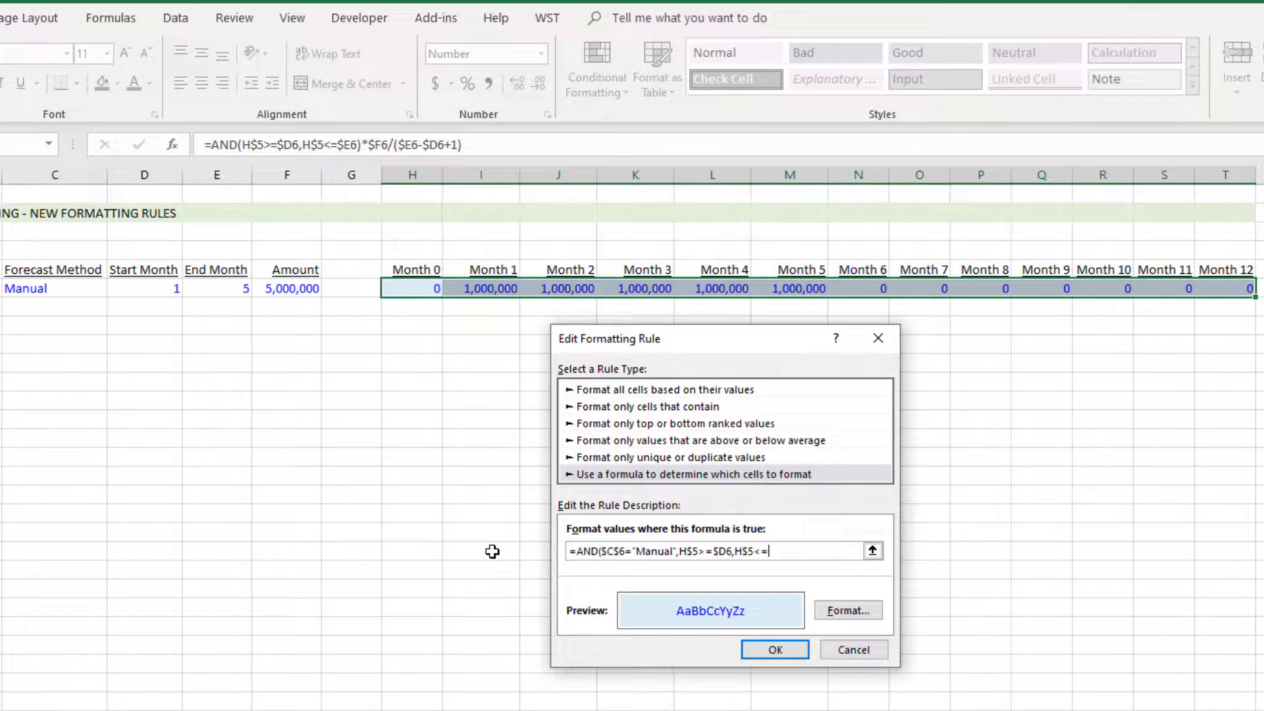
{"action": "type", "text": "="}
{"action": "left_click", "coordinate": [237, 291]}
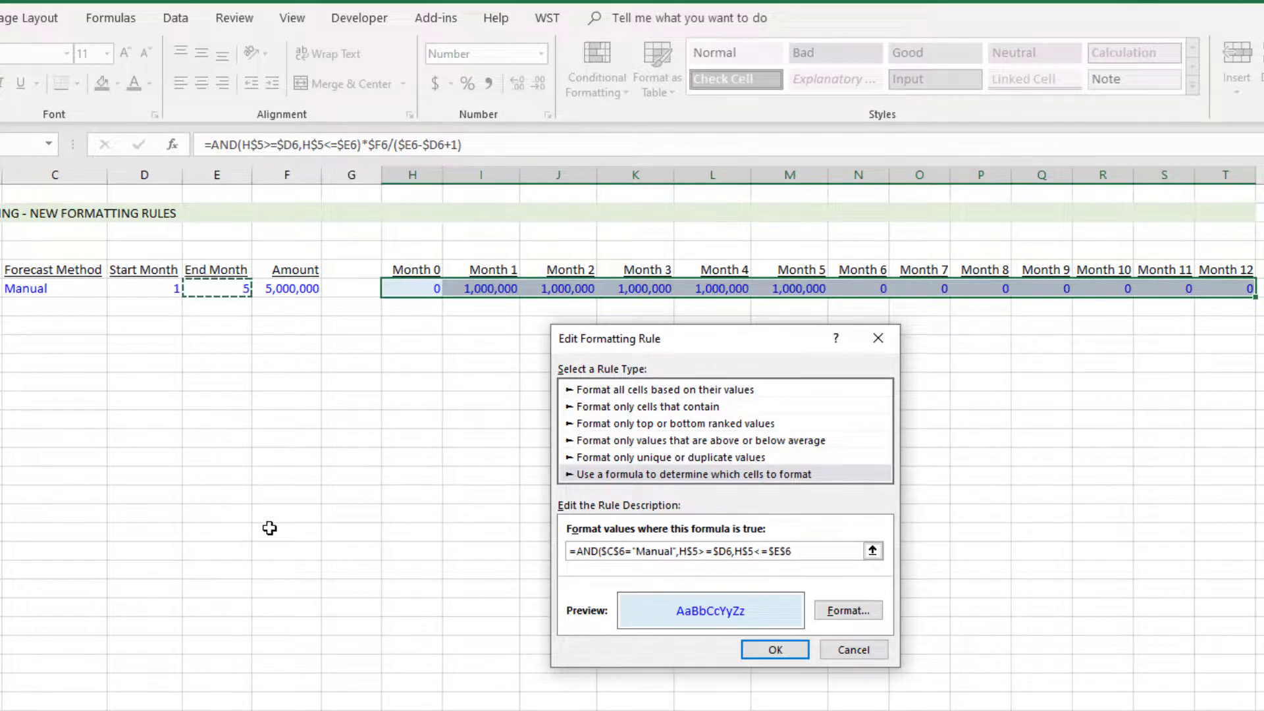
{"action": "key", "text": "F4"}
{"action": "key", "text": "F4"}
{"action": "type", "text": ")"}
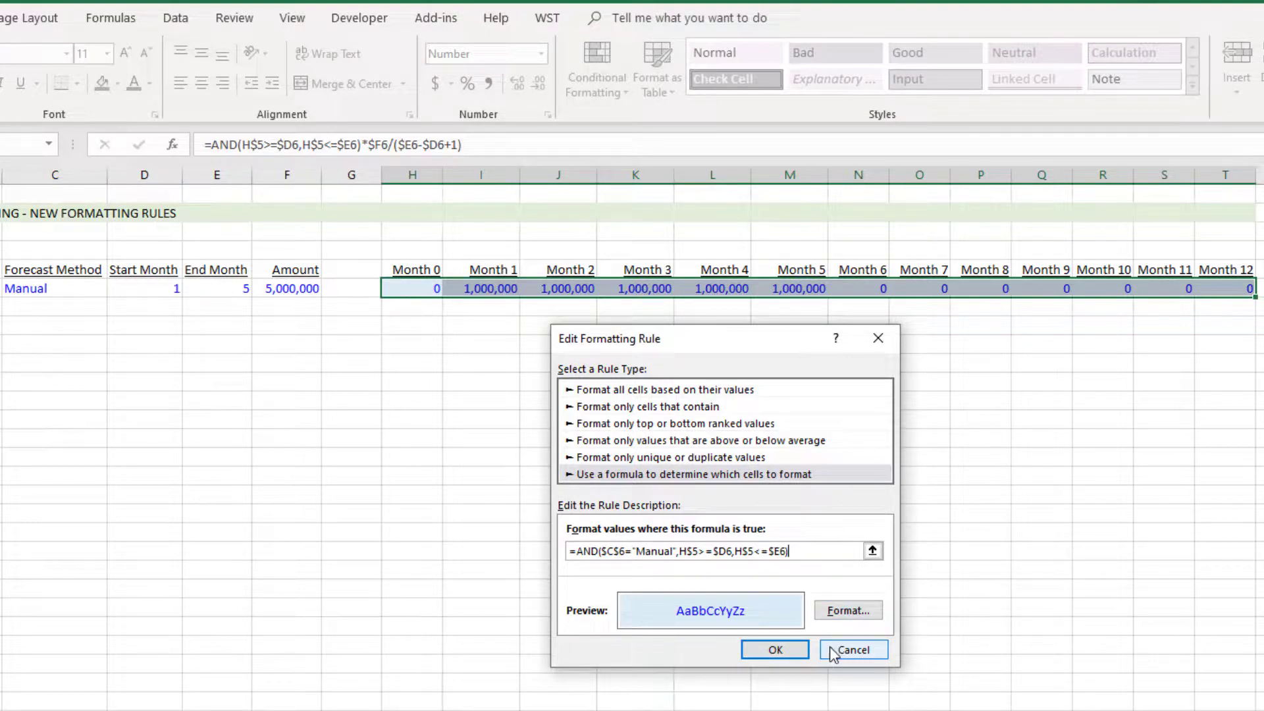
Confirm and apply the edited rule, then check the Month 1–5 values.
{"action": "left_click", "coordinate": [775, 650]}
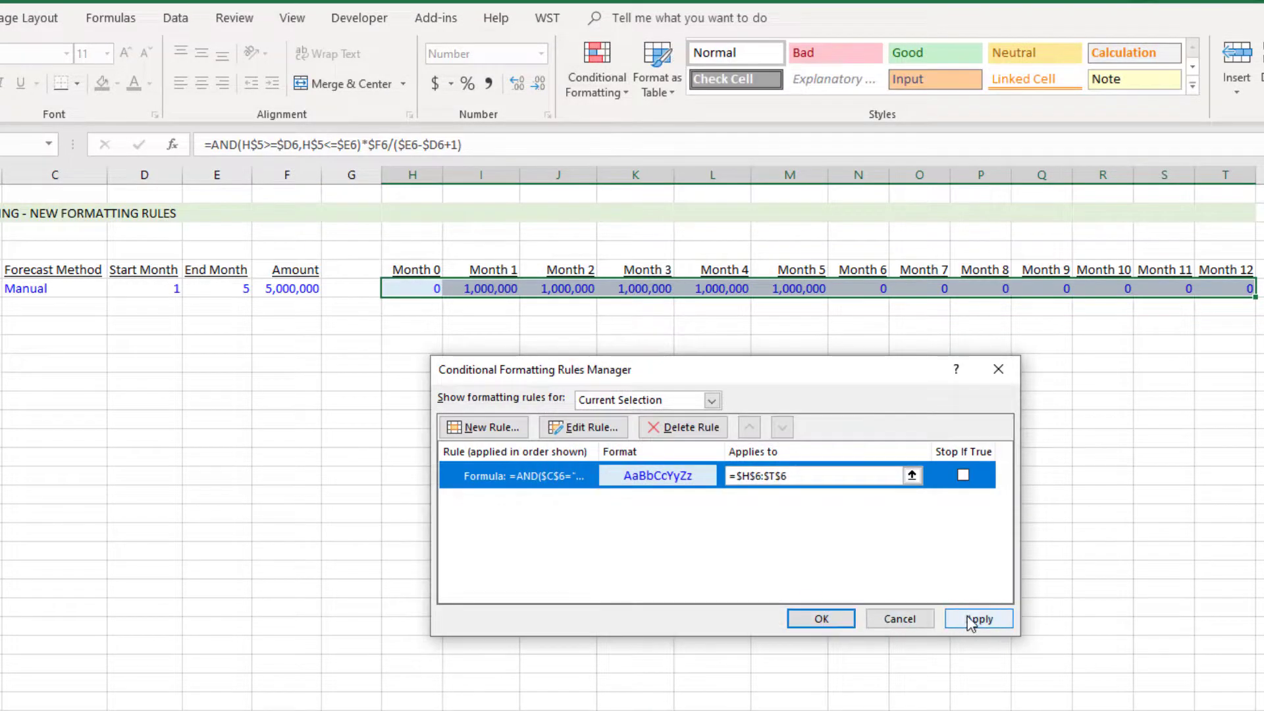
{"action": "left_click", "coordinate": [979, 619]}
{"action": "left_click", "coordinate": [845, 624]}
{"action": "left_click", "coordinate": [438, 325]}
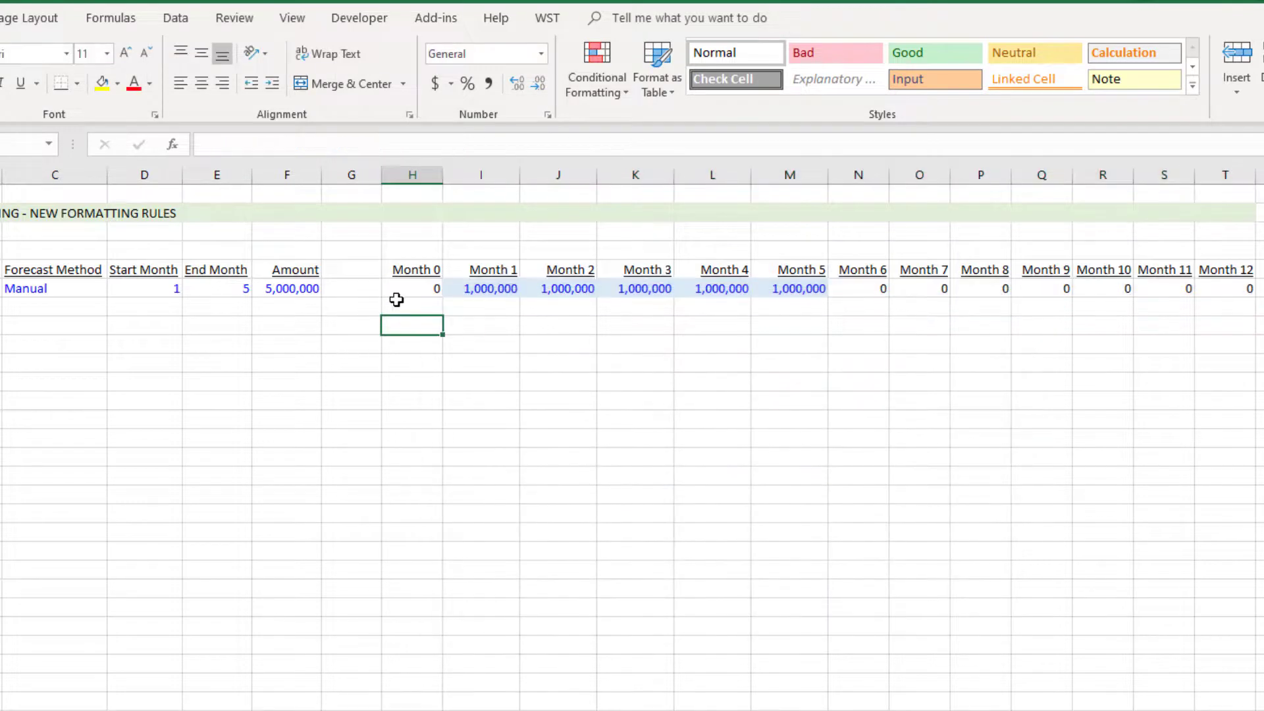
{"action": "left_click_drag", "start_coordinate": [479, 288], "coordinate": [787, 290]}
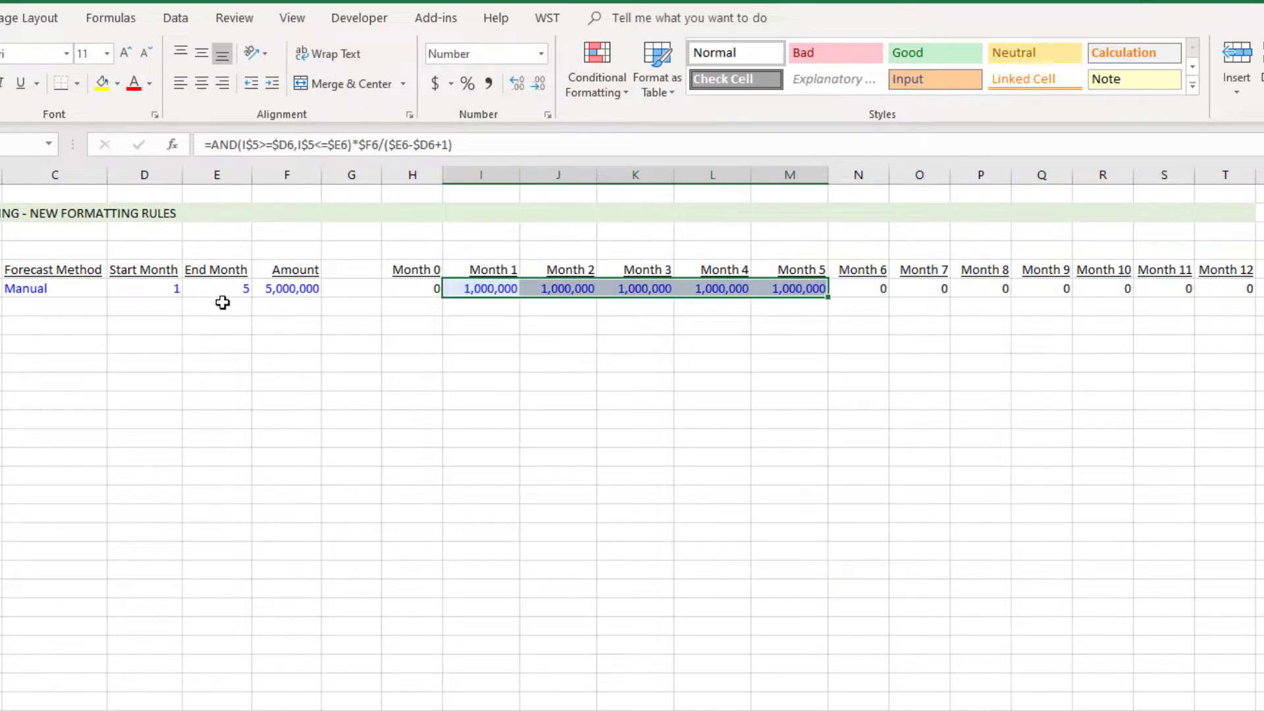
{"action": "left_click", "coordinate": [453, 324]}
Test the rule by switching Forecast Method to Straight-Line and back to Manual.
{"action": "left_click", "coordinate": [85, 287]}
{"action": "left_click", "coordinate": [116, 289]}
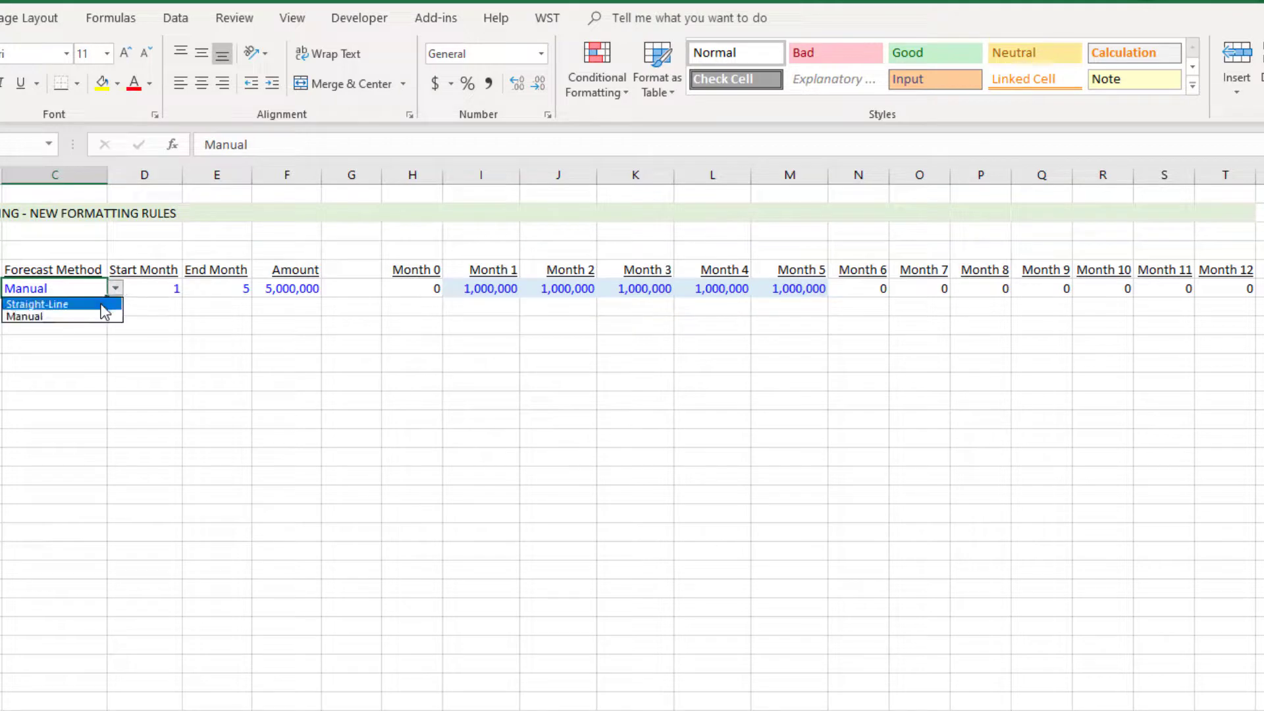
{"action": "left_click", "coordinate": [102, 307]}
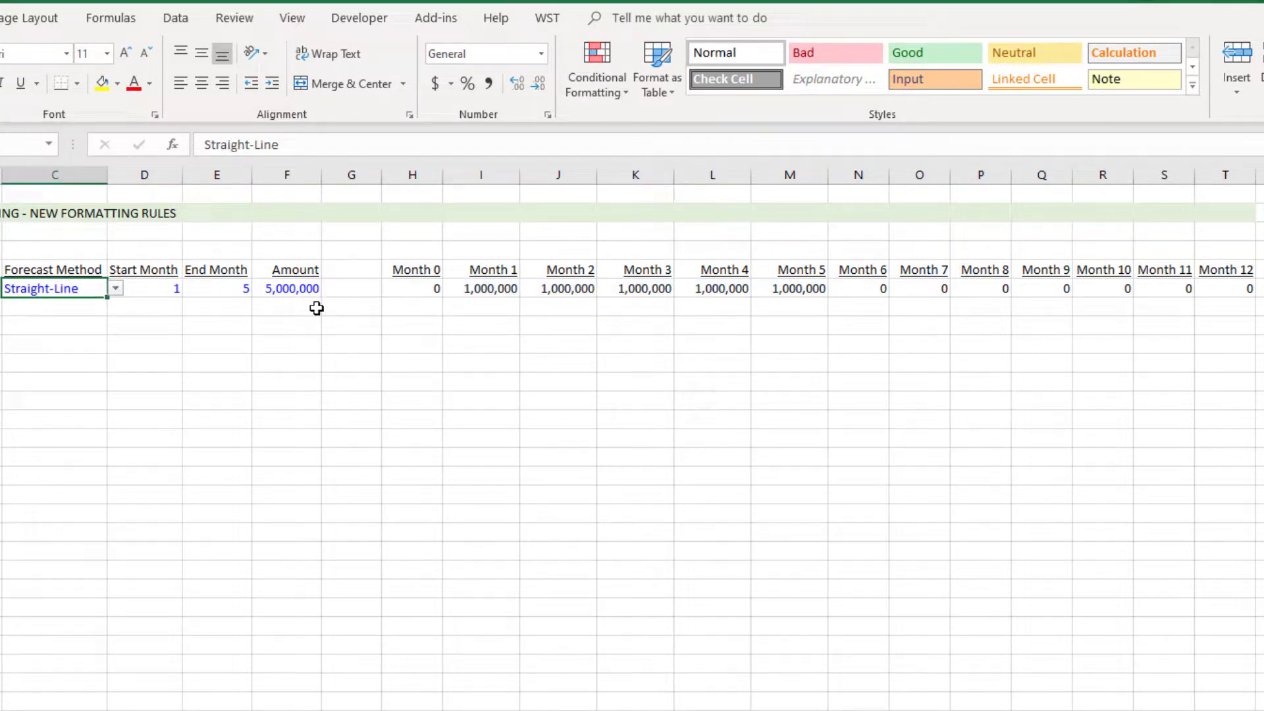
{"action": "left_click", "coordinate": [116, 288]}
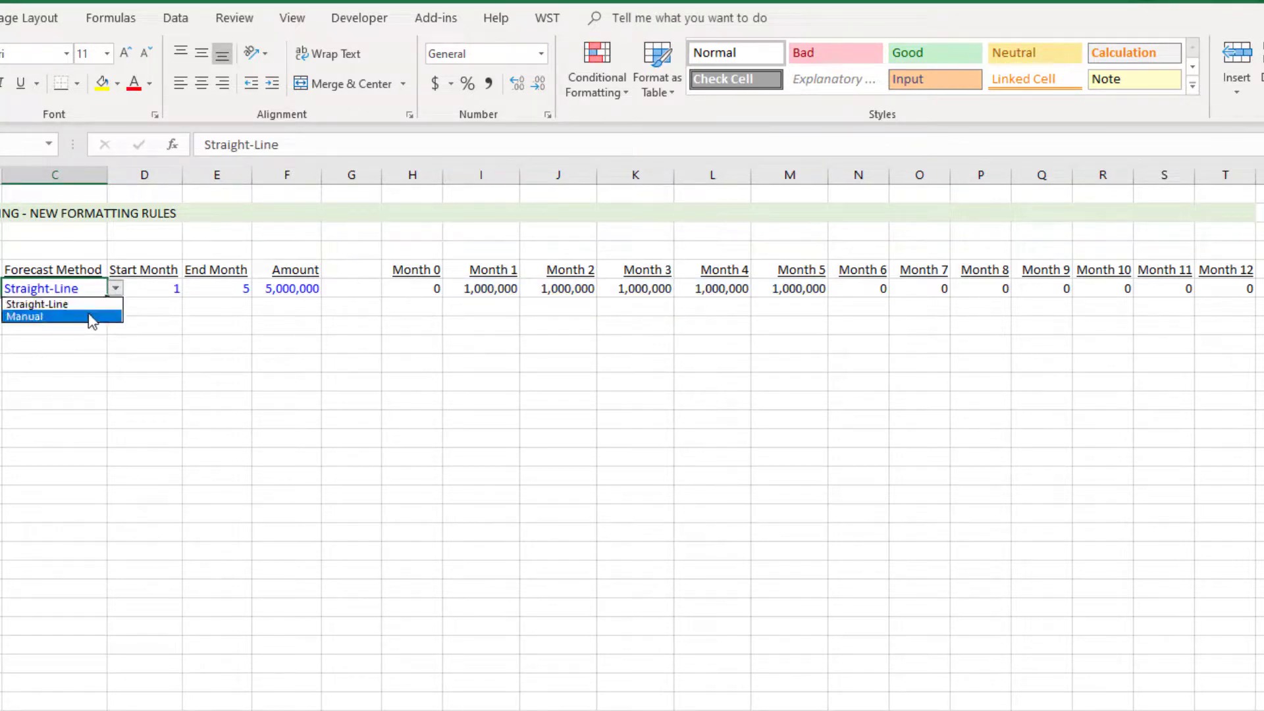
{"action": "left_click", "coordinate": [92, 317]}
Set Start Month to 4 and End Month to 10, shading only Months 4–10.
{"action": "left_click", "coordinate": [159, 291]}
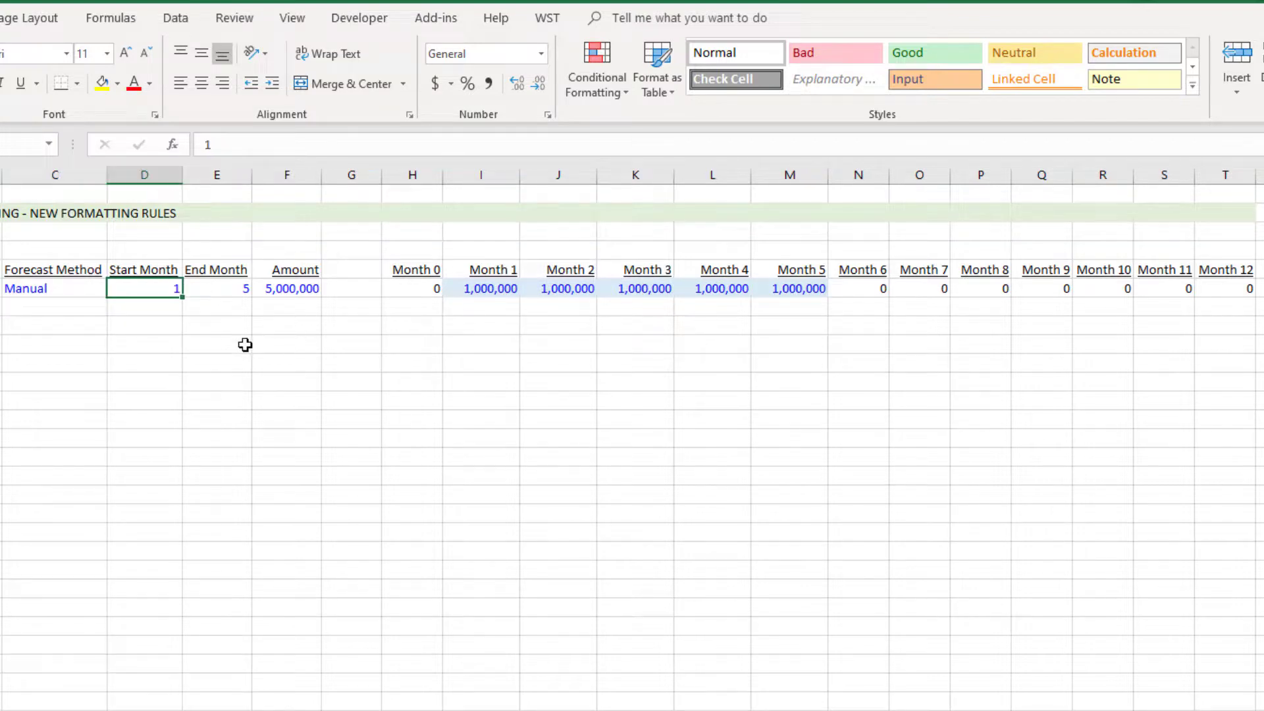
{"action": "type", "text": "4"}
{"action": "key", "text": "Tab"}
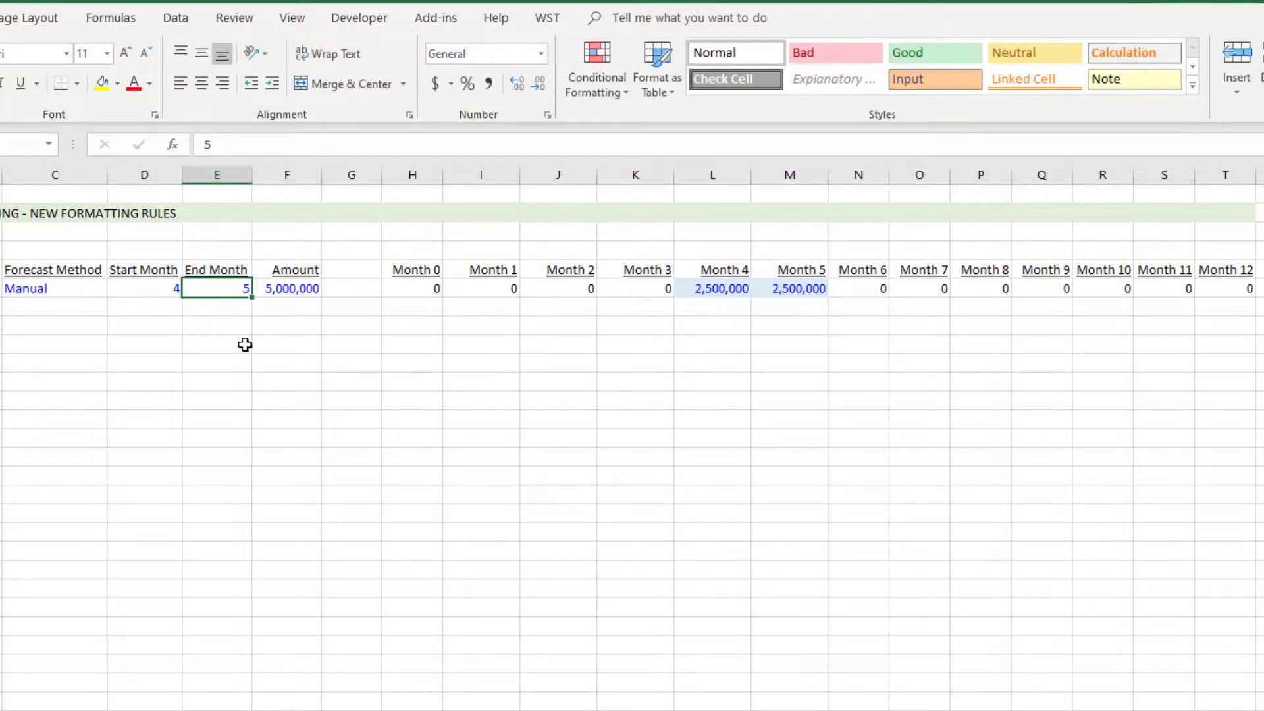
{"action": "type", "text": "10"}
{"action": "key", "text": "Tab"}
{"action": "key", "text": "Tab"}
{"action": "key", "text": "Tab"}
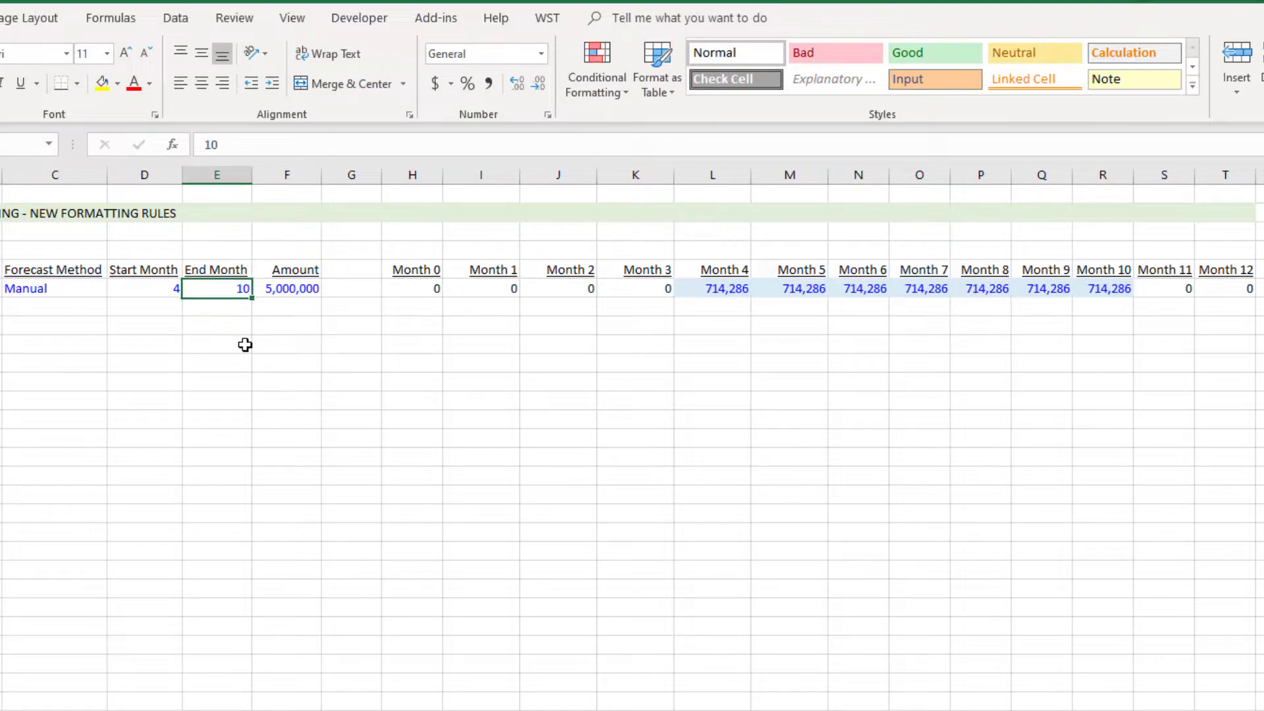
{"action": "key", "text": "Right"}
{"action": "key", "text": "Right"}
{"action": "key", "text": "Right"}
{"action": "key", "text": "Right"}
{"action": "key", "text": "shift+Right"}
{"action": "key", "text": "shift+Right"}
{"action": "key", "text": "shift+Right"}
{"action": "key", "text": "shift+Right"}
{"action": "key", "text": "shift+Right"}
{"action": "key", "text": "shift+Right"}
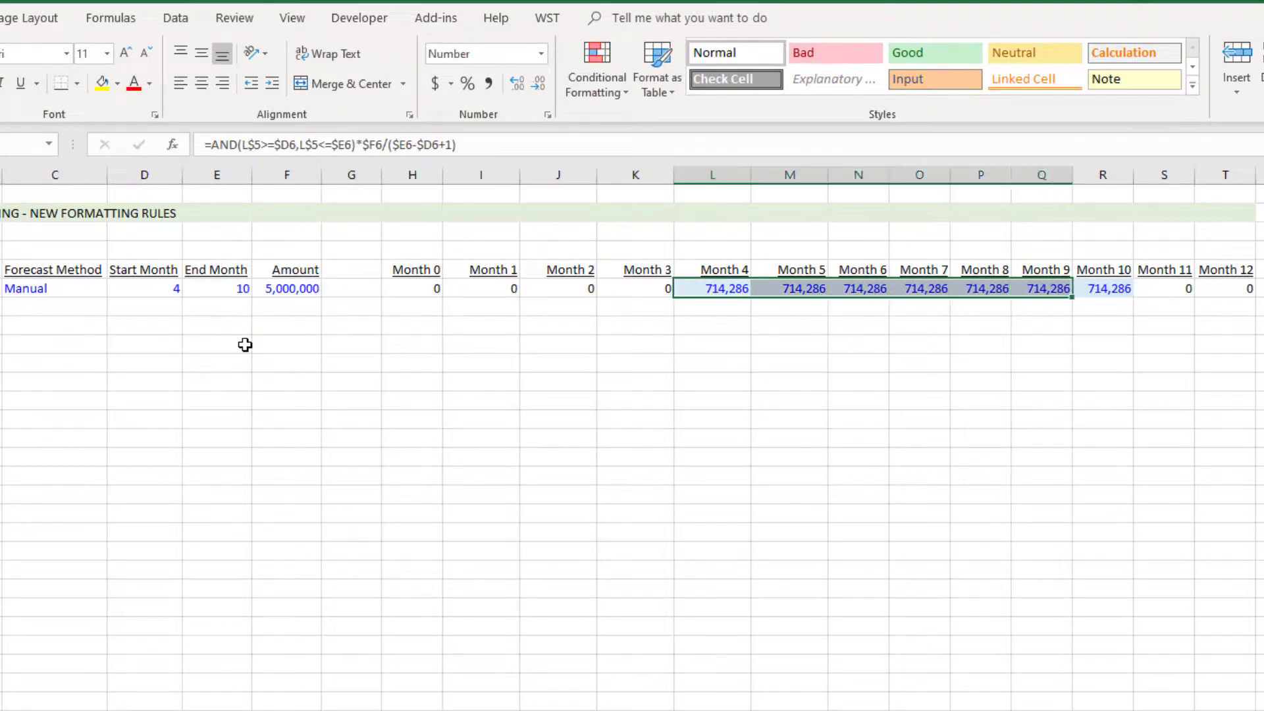
{"action": "key", "text": "Left"}
{"action": "key", "text": "Left"}
{"action": "key", "text": "Left"}
{"action": "key", "text": "Left"}
{"action": "key", "text": "Left"}
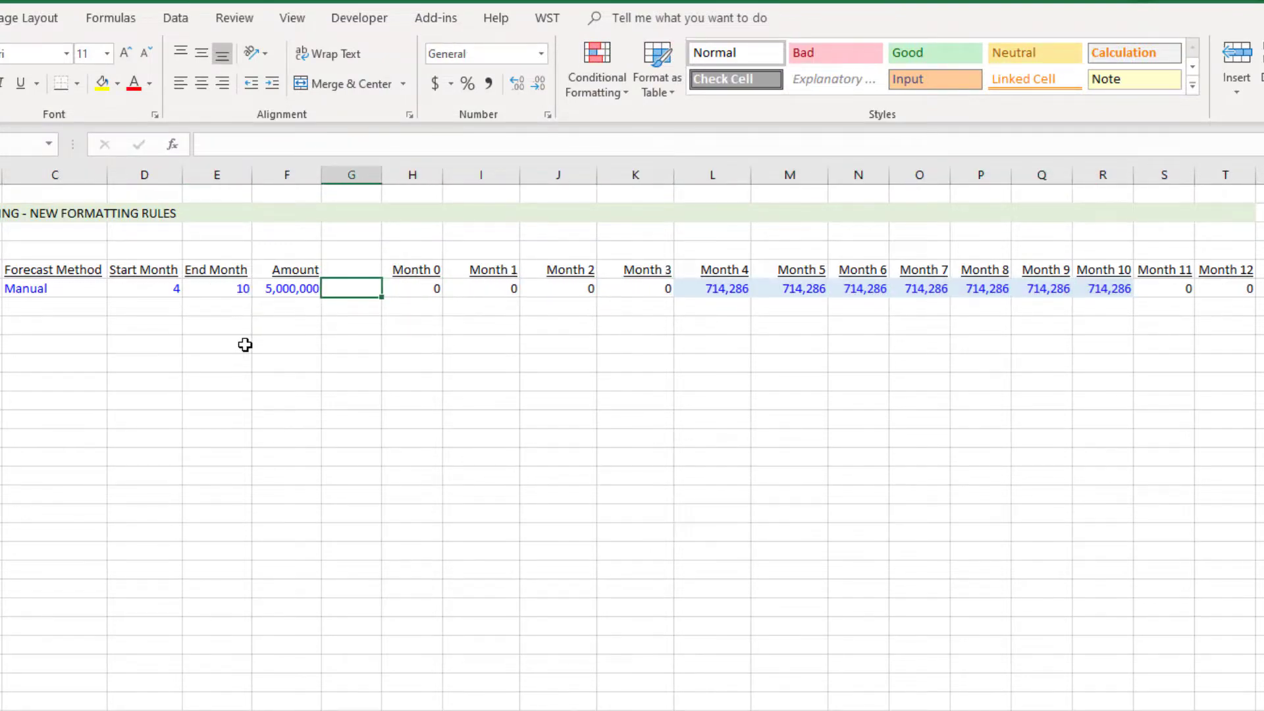